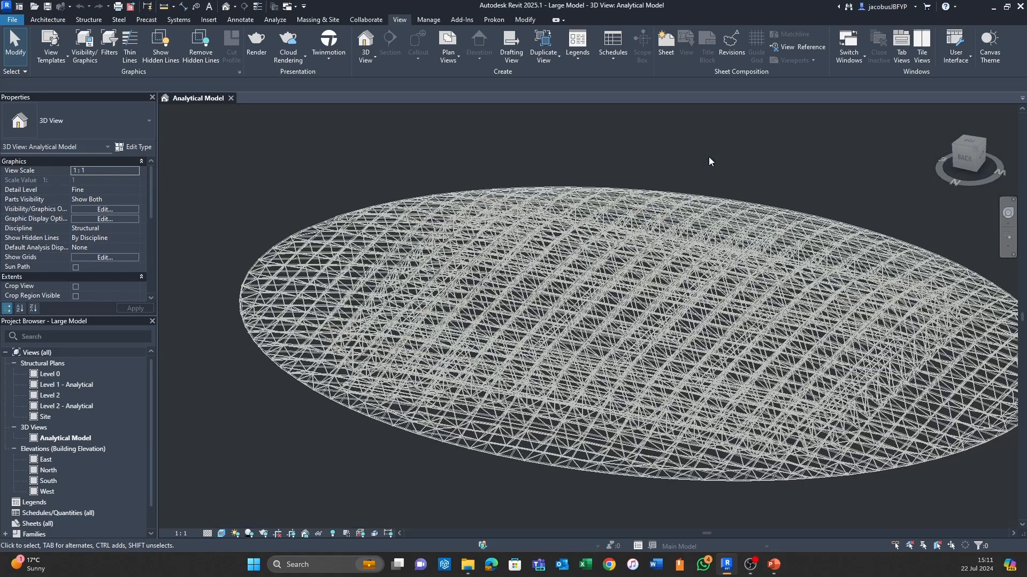
- Examine the structural framing of the elliptical roof in the 3D analytical model, both close up and as a whole
scroll(708, 158, up, 5)
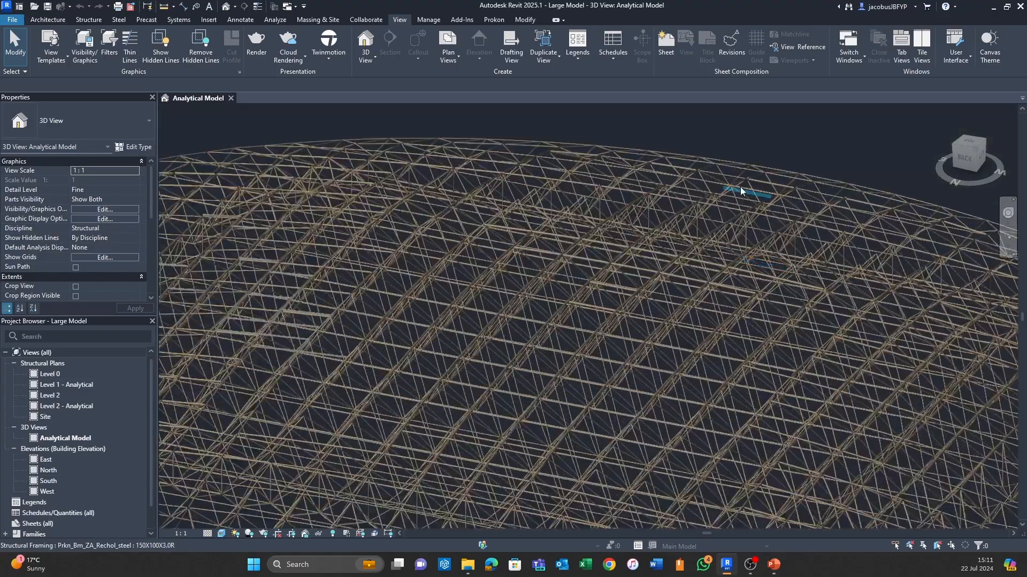
scroll(604, 167, down, 3)
scroll(598, 171, down, 4)
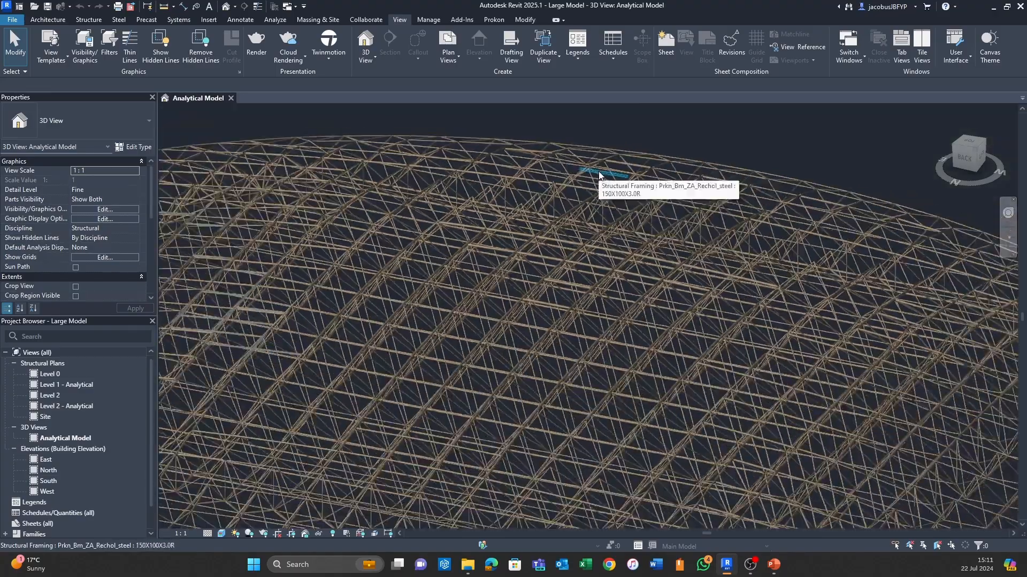
scroll(603, 174, down, 2)
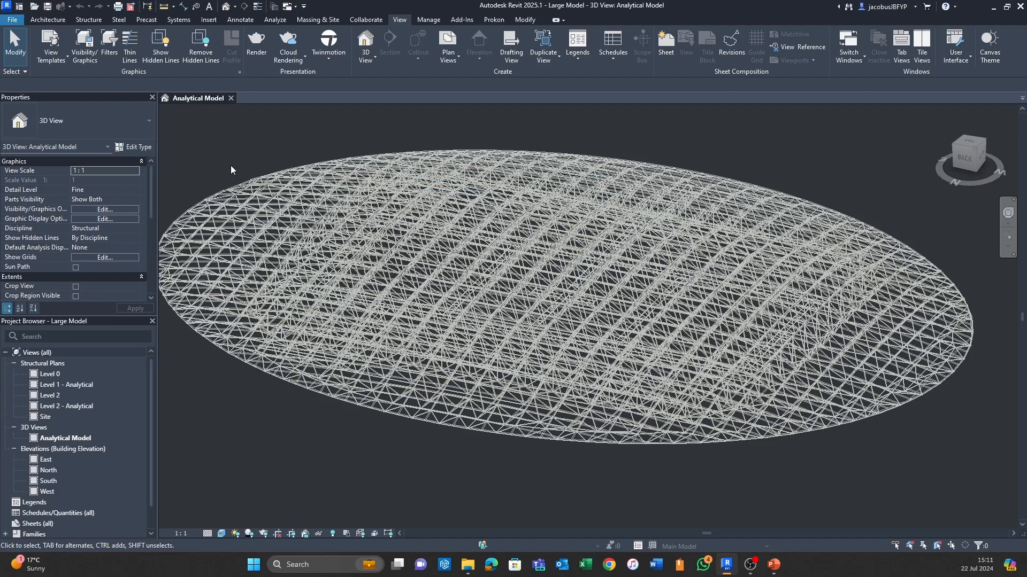
scroll(231, 169, up, 1)
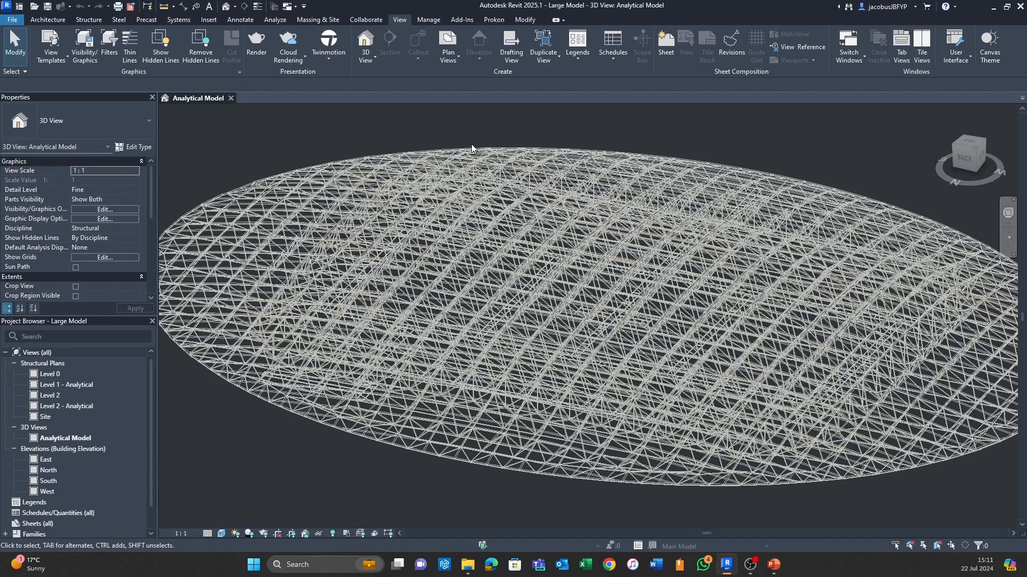
scroll(471, 143, down, 1)
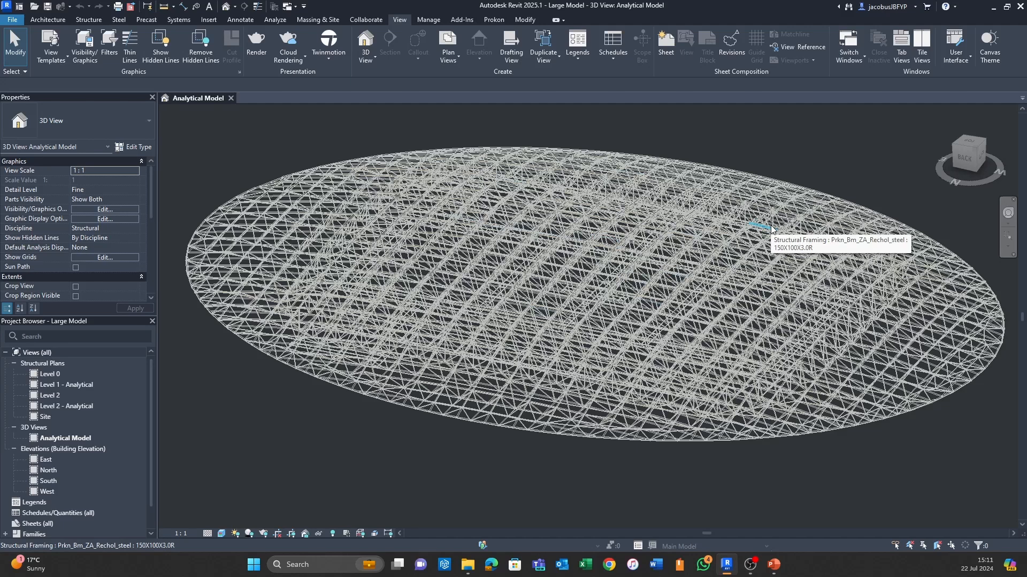
scroll(777, 161, up, 2)
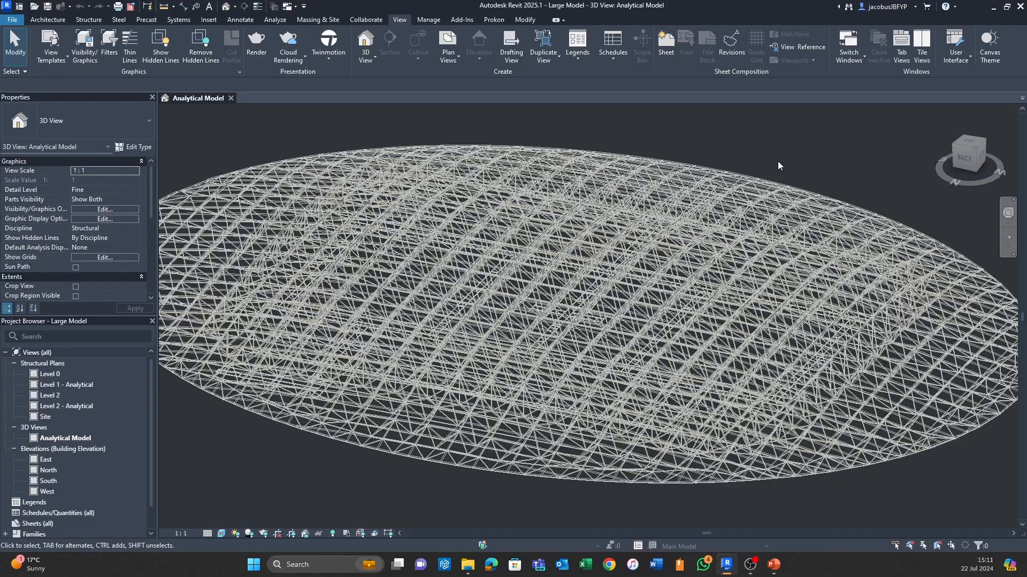
scroll(777, 162, down, 1)
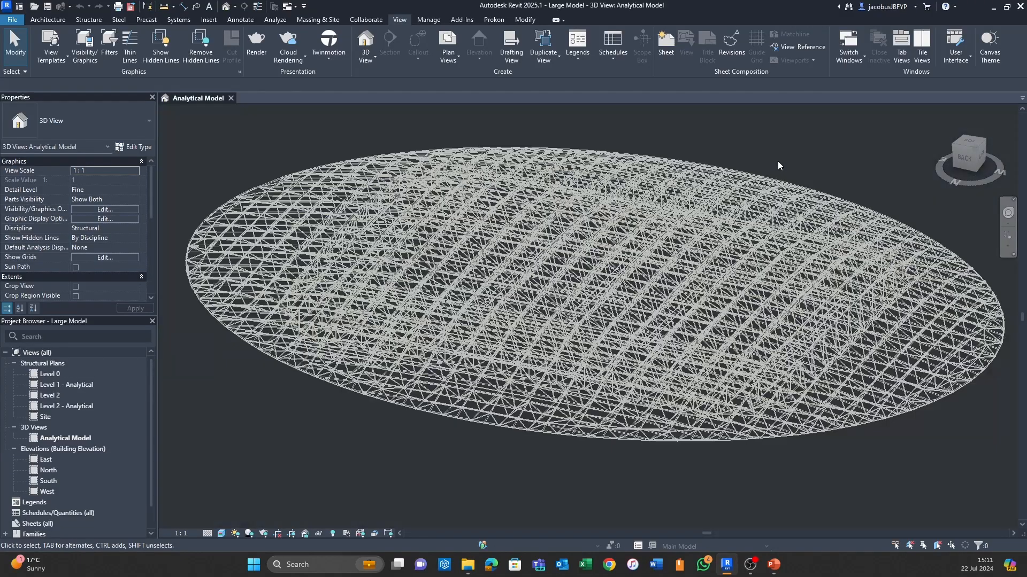
shift+middle_drag(782, 180, 762, 251)
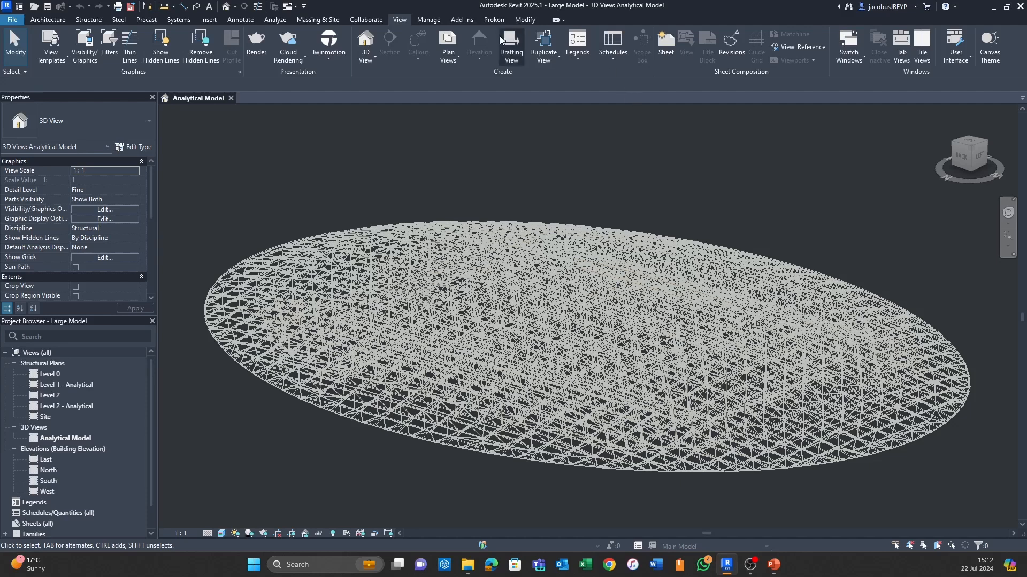
- Create a new building component schedule for the Structural Framing category in the New Construction phase
click(611, 56)
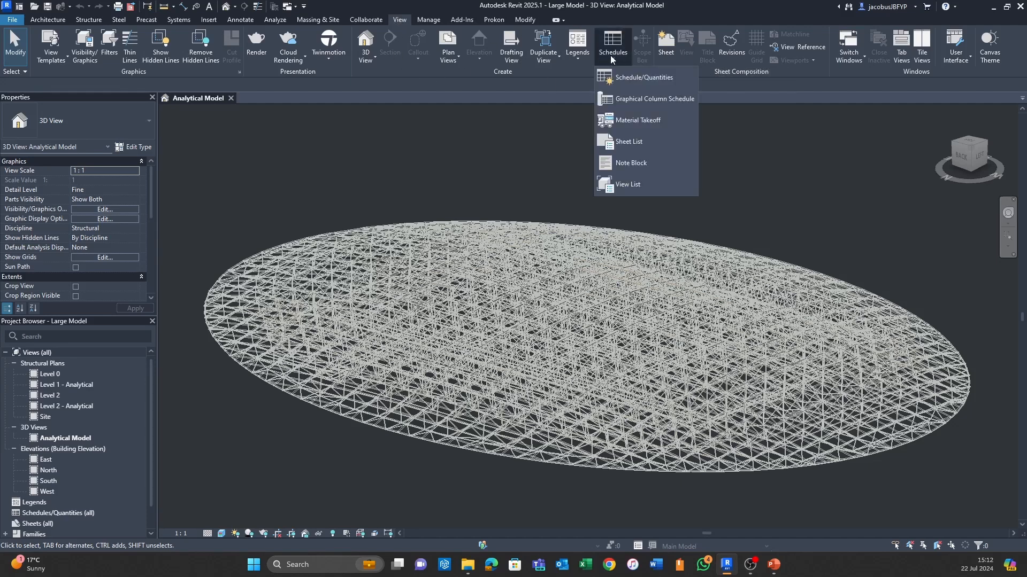
click(638, 79)
scroll(464, 267, down, 3)
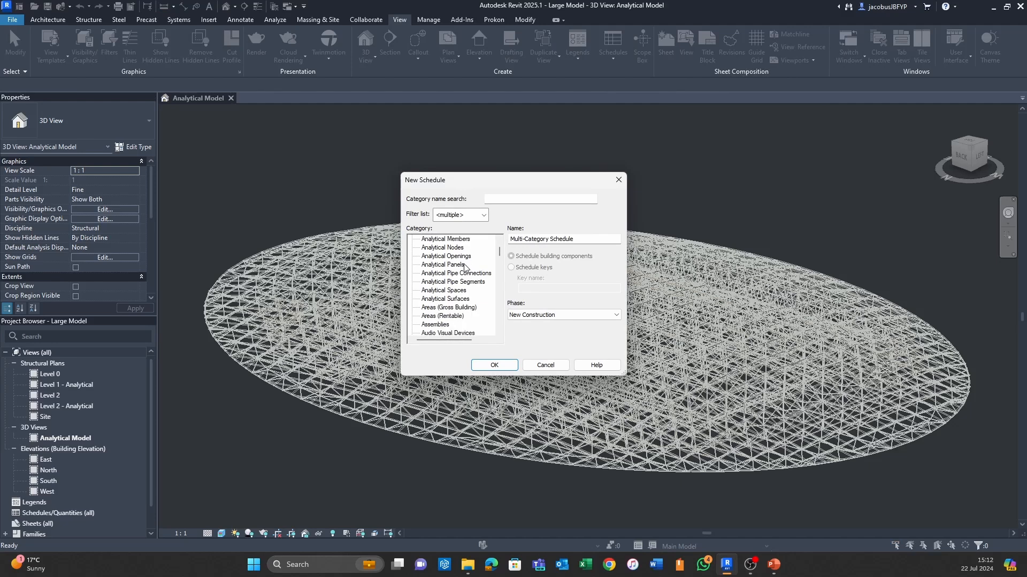
scroll(464, 267, down, 10)
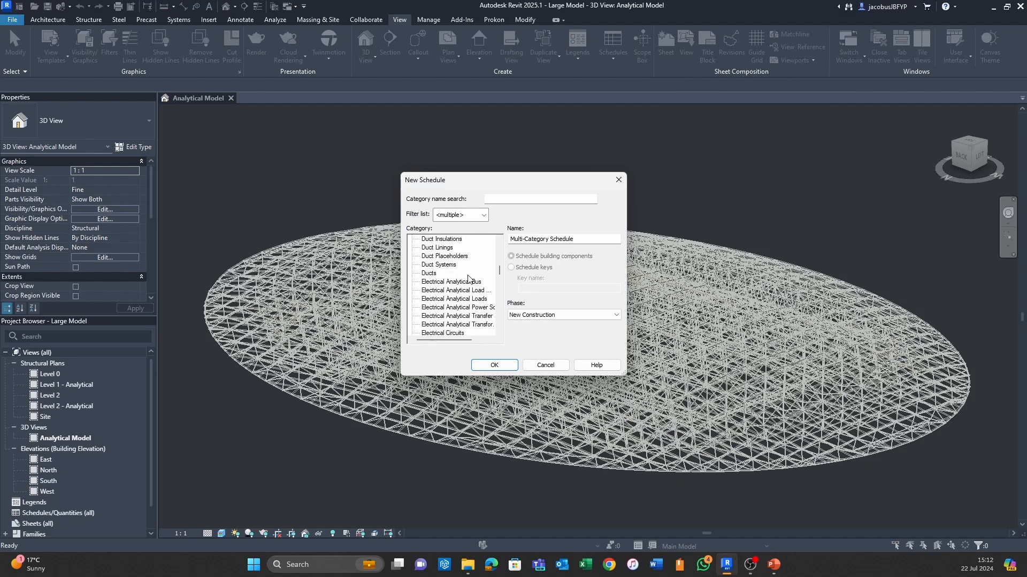
scroll(468, 278, down, 7)
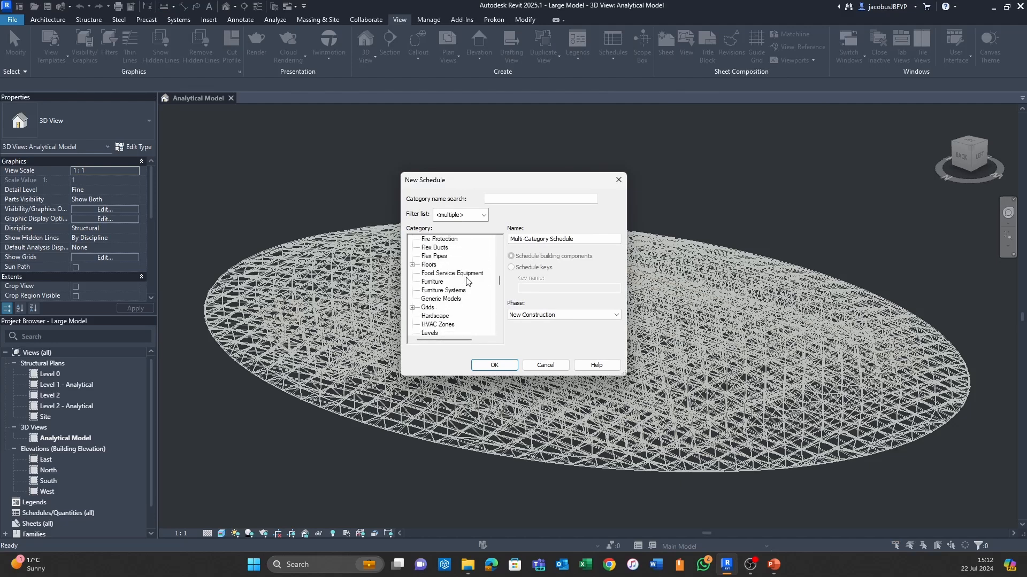
scroll(466, 281, down, 6)
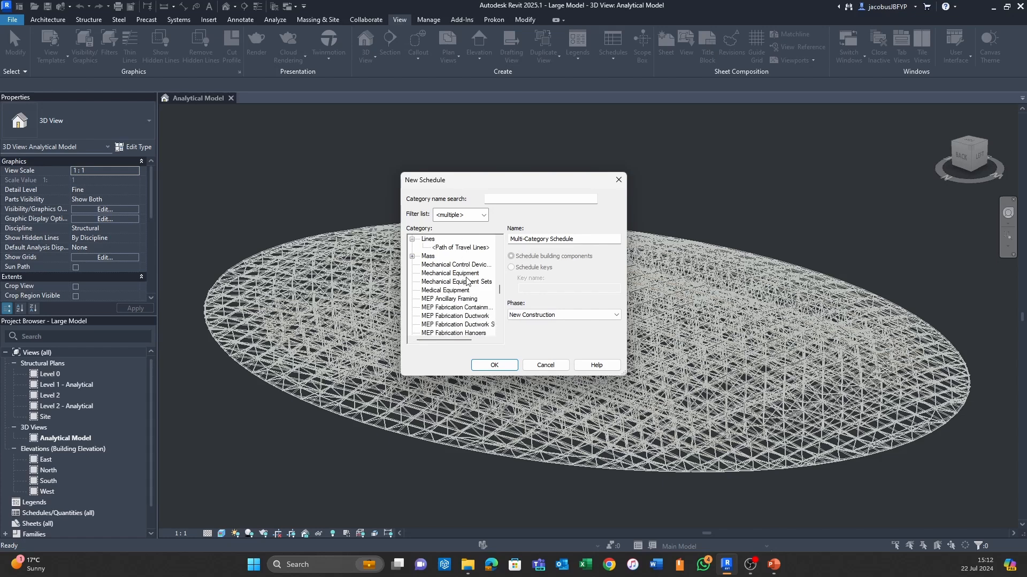
scroll(466, 281, down, 8)
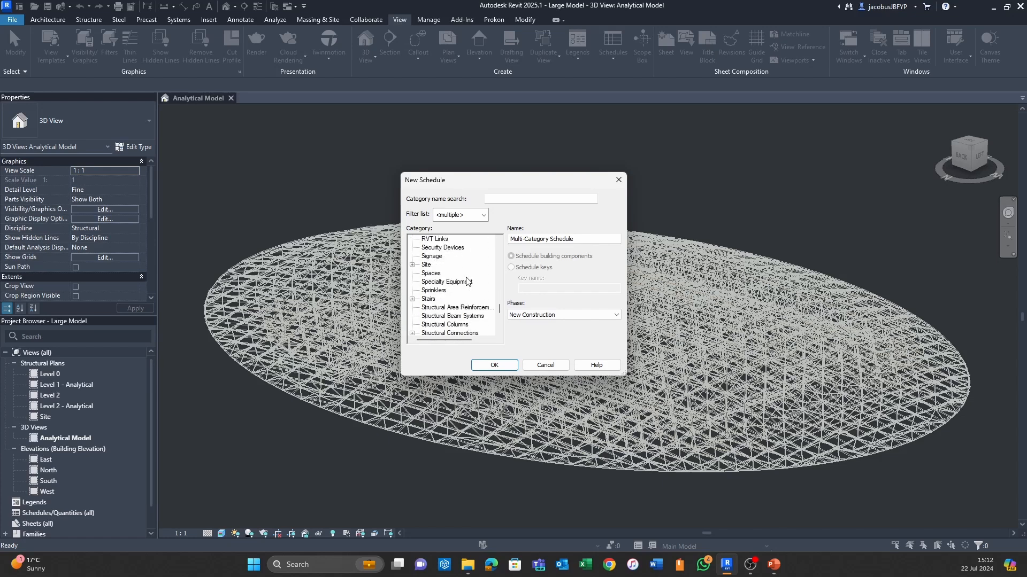
click(464, 332)
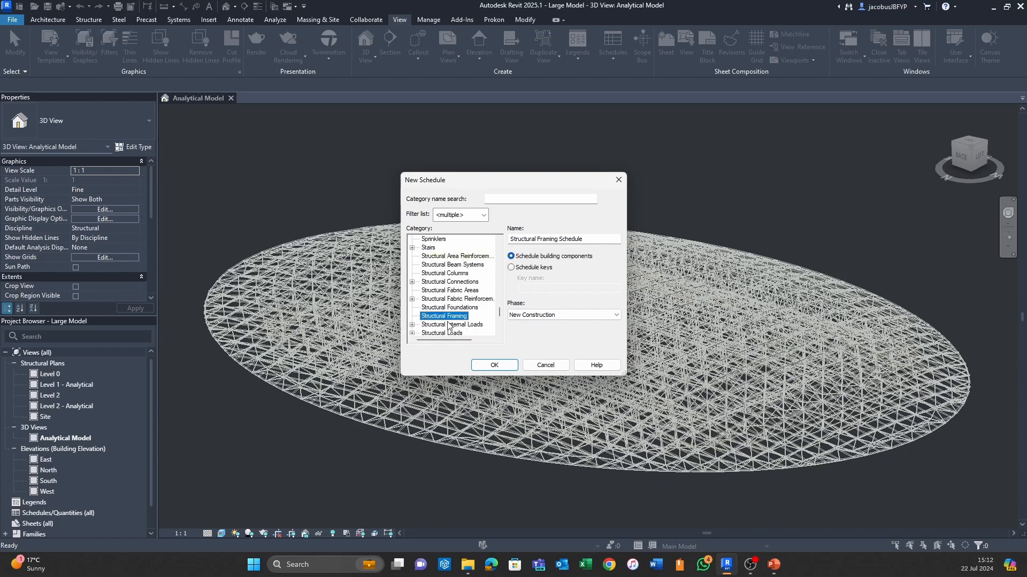
click(490, 365)
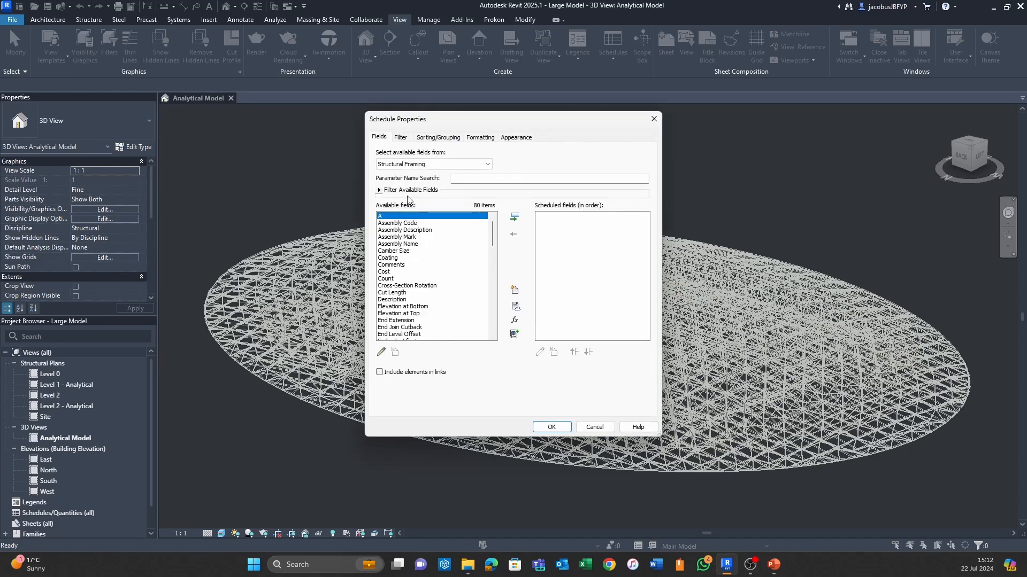
- Add the Count, Cut Length and Family and Type fields to the structural framing schedule
click(389, 278)
click(515, 217)
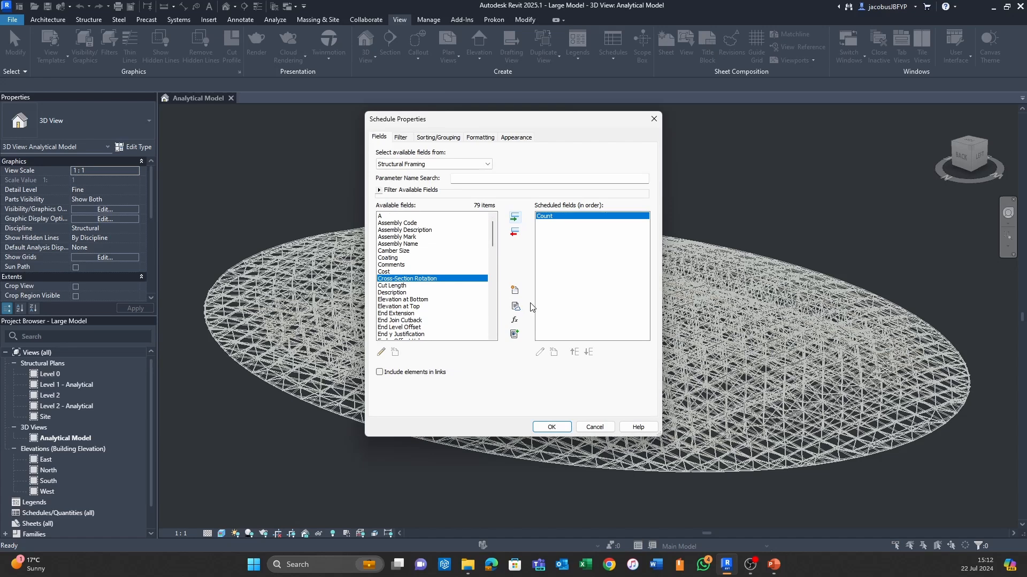
key(Down)
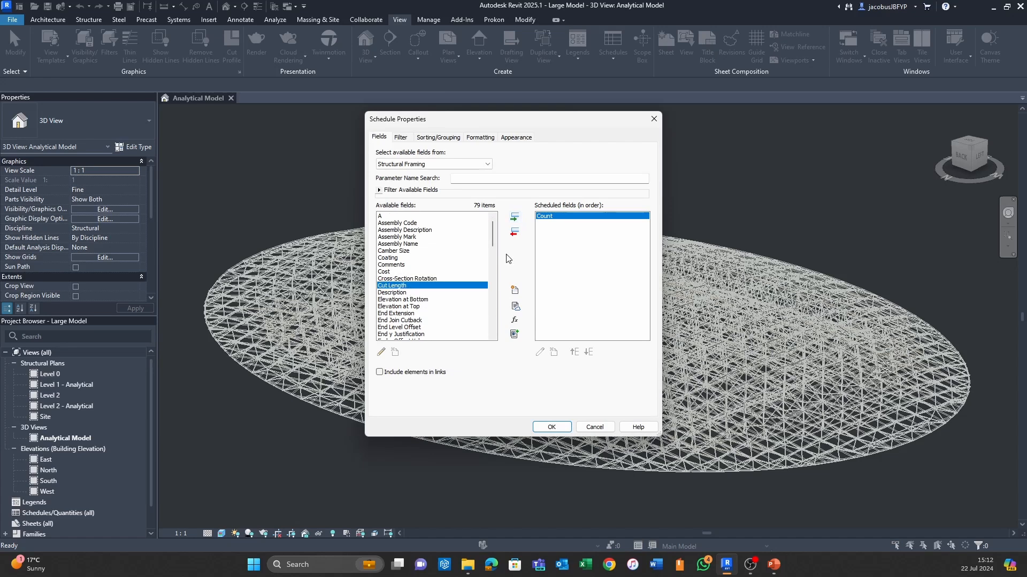
click(519, 219)
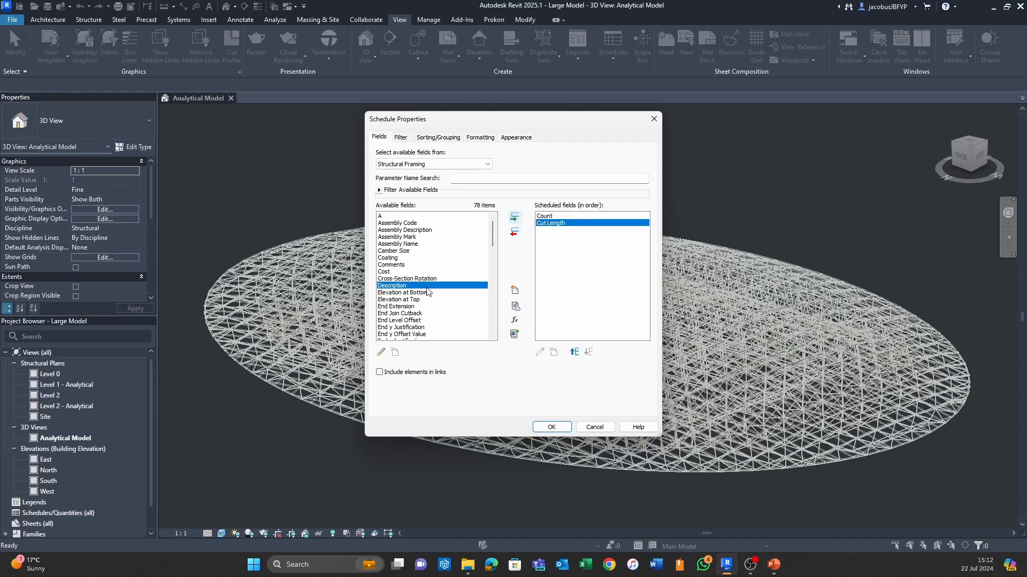
scroll(427, 293, down, 4)
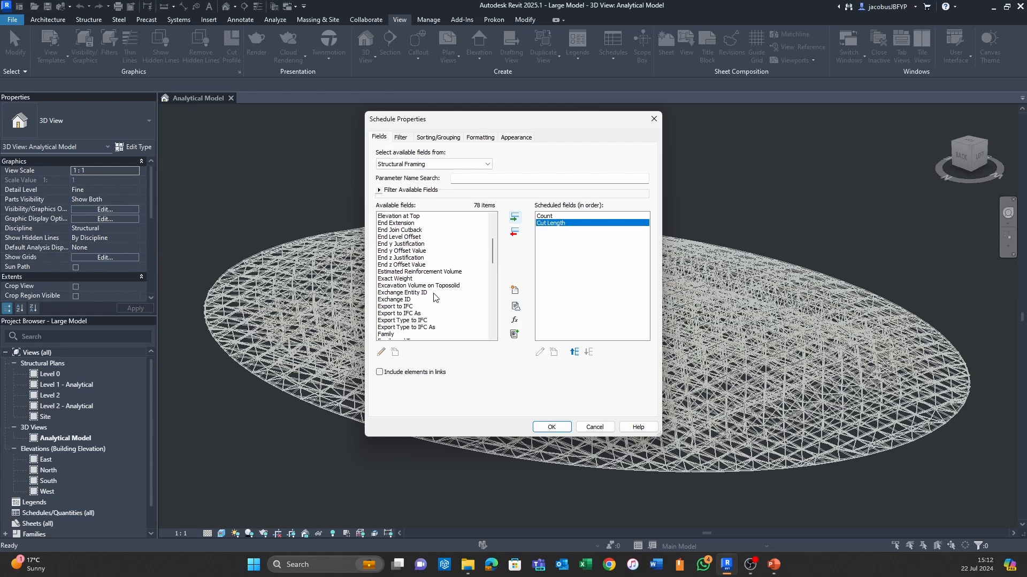
scroll(435, 297, down, 2)
click(417, 307)
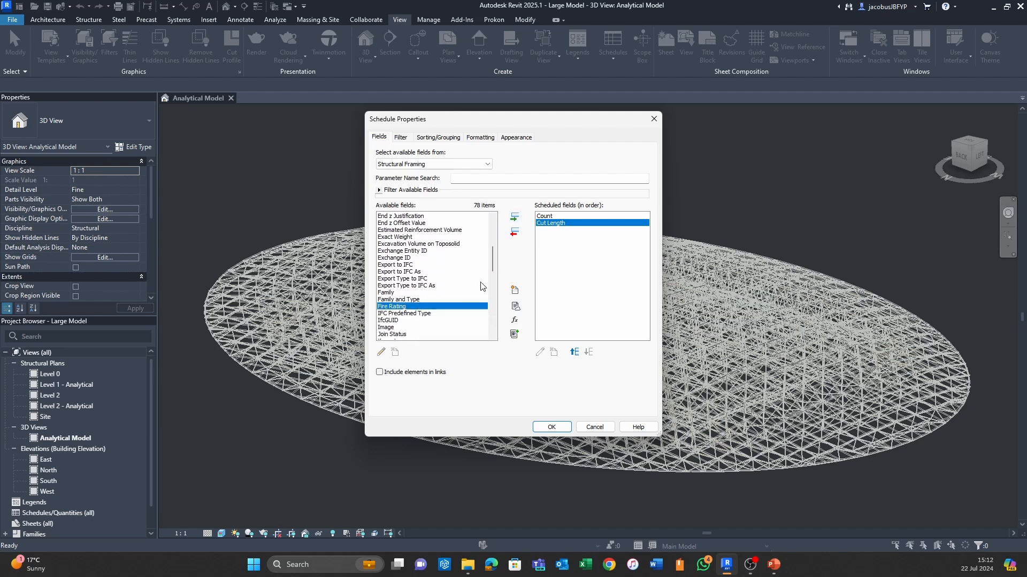
click(425, 300)
click(515, 217)
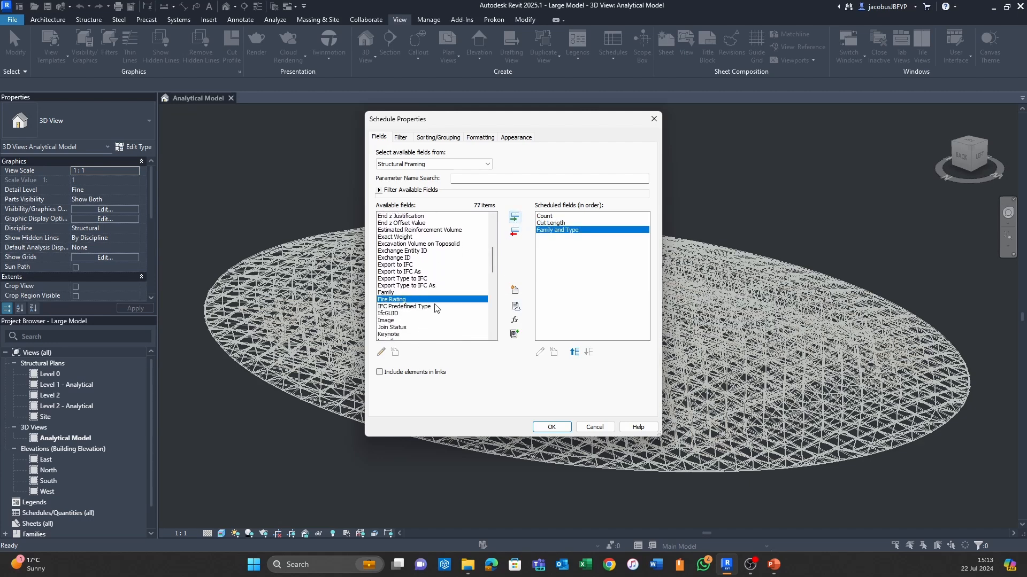
- Look through the remaining available fields and generate the structural framing schedule with the fields already chosen
scroll(435, 307, down, 10)
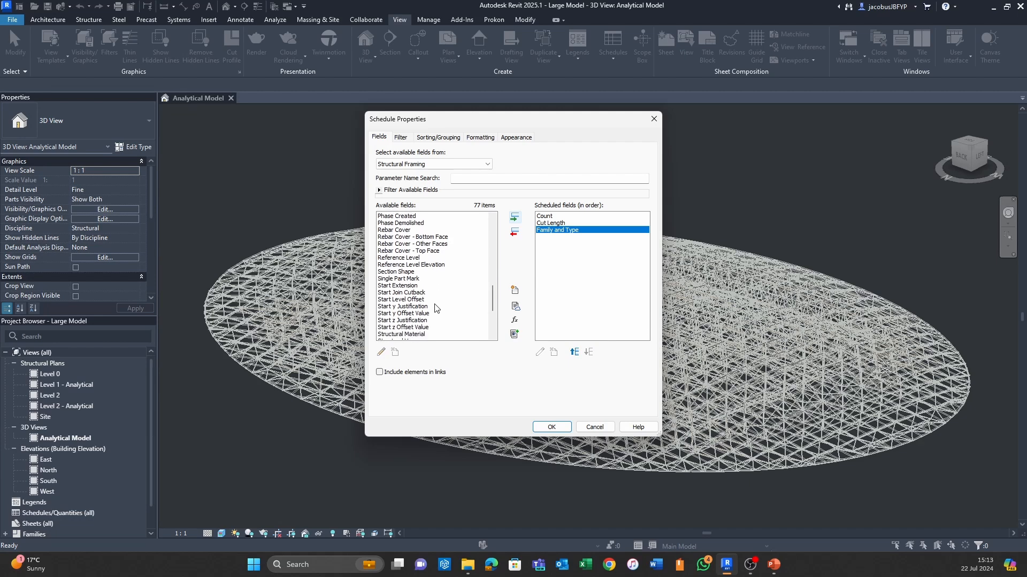
scroll(435, 308, down, 4)
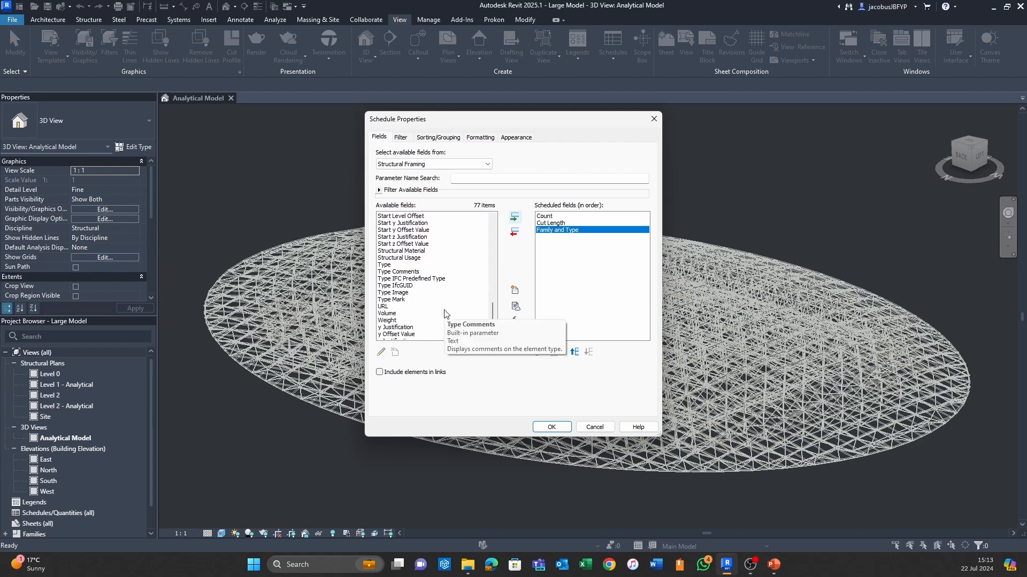
scroll(444, 314, down, 1)
scroll(457, 324, up, 1)
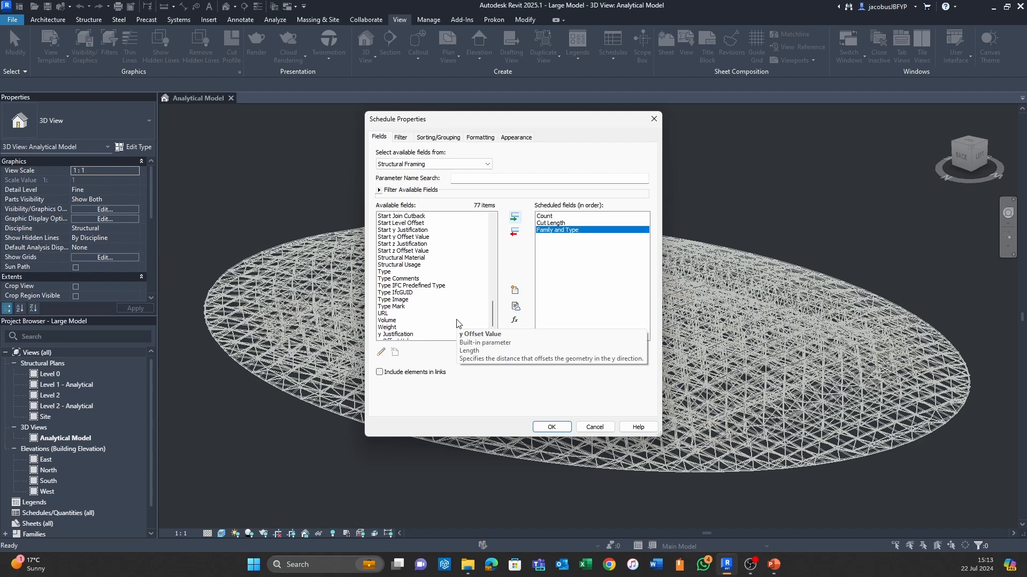
scroll(457, 323, up, 2)
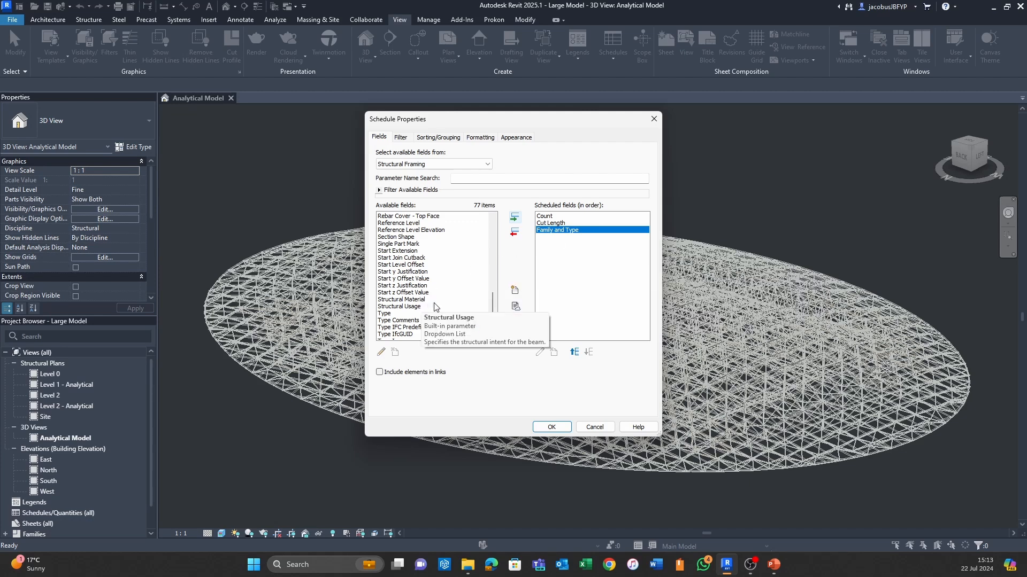
scroll(434, 307, up, 5)
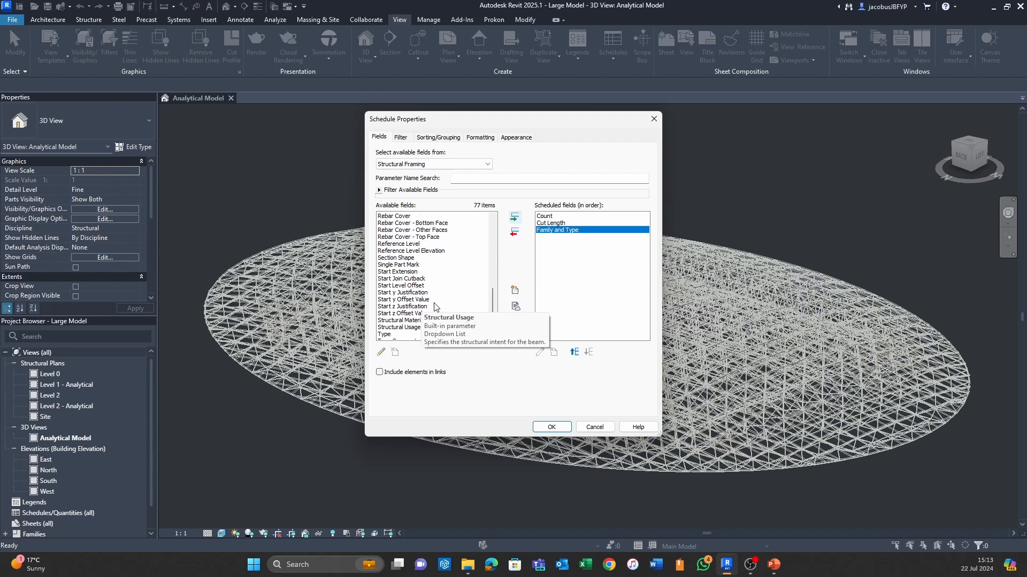
scroll(434, 306, up, 5)
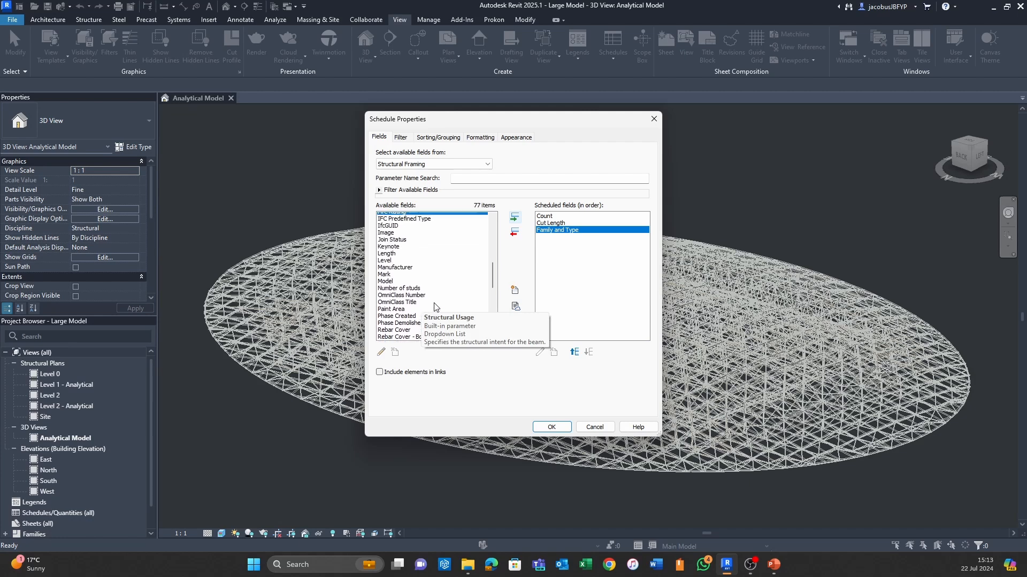
scroll(434, 306, up, 5)
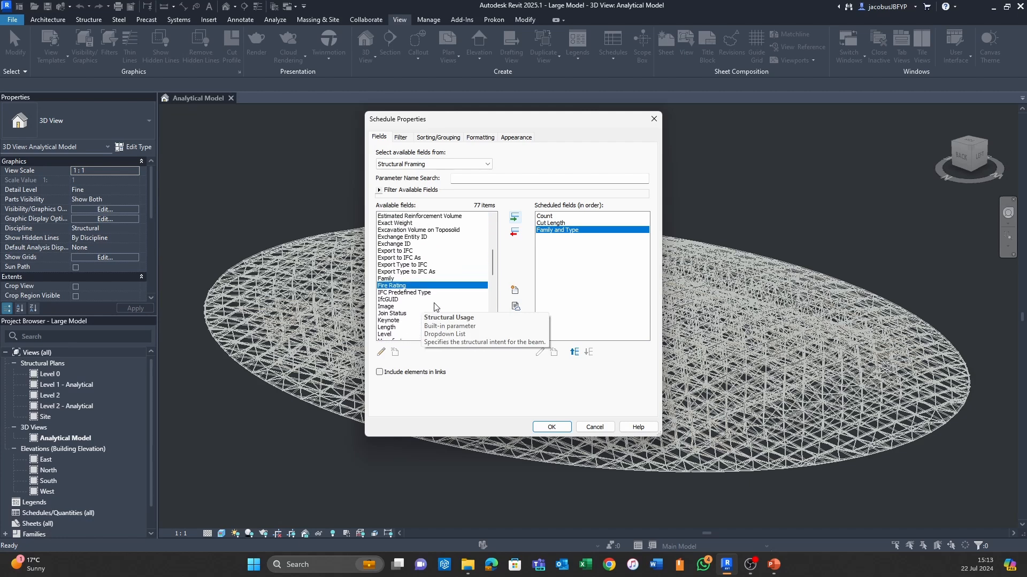
scroll(435, 306, up, 3)
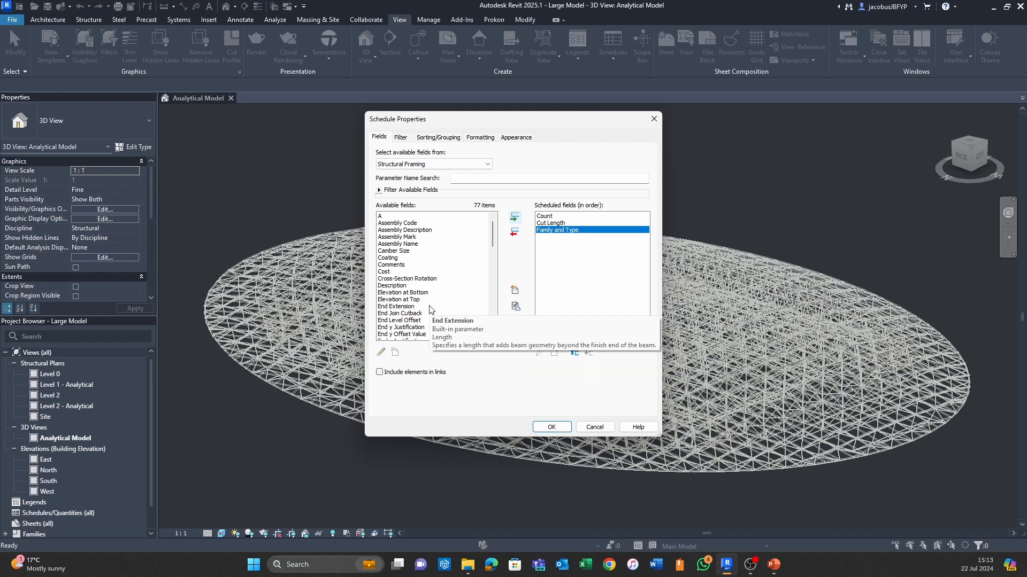
click(562, 428)
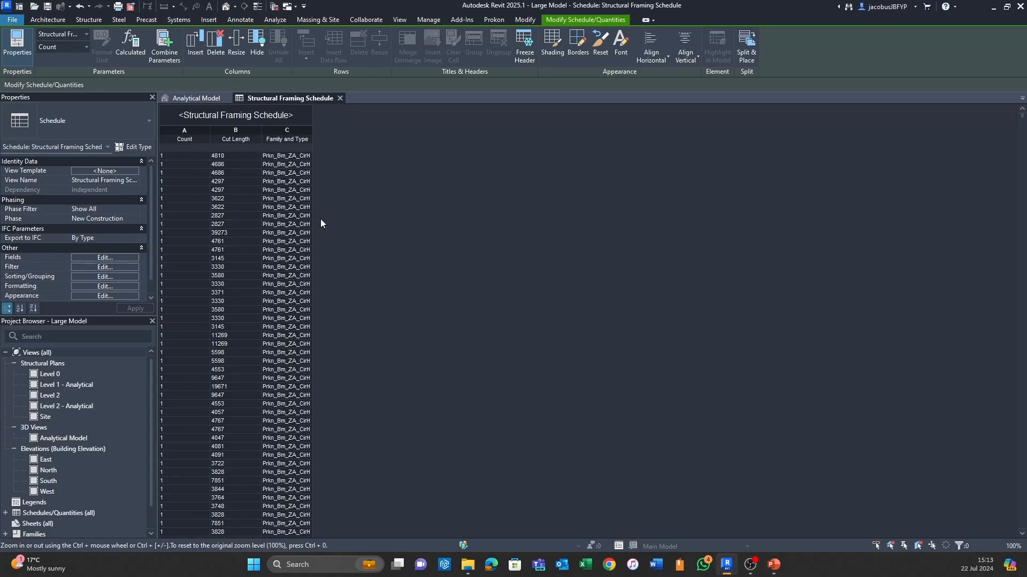
- Export the schedule as a comma-delimited CSV report named Structural Framing Schedule, including the title, column headers and group headers
click(11, 20)
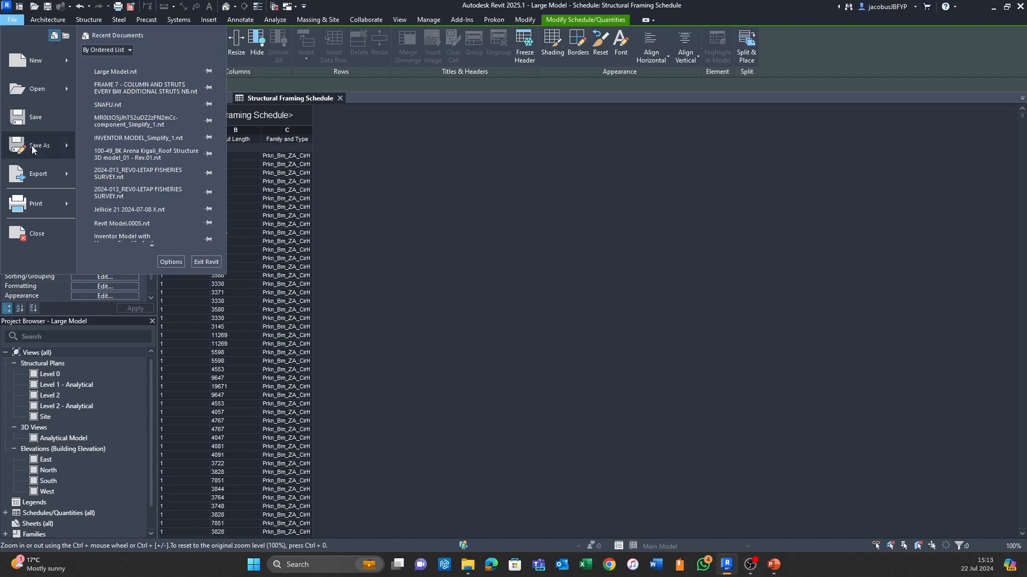
mouse_move(21, 184)
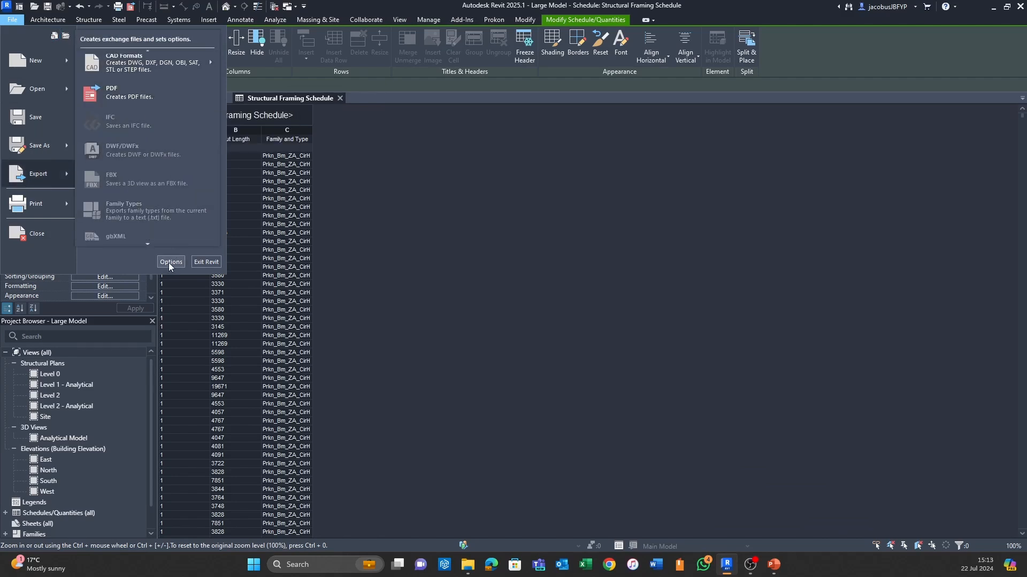
scroll(160, 248, down, 2)
scroll(158, 230, down, 3)
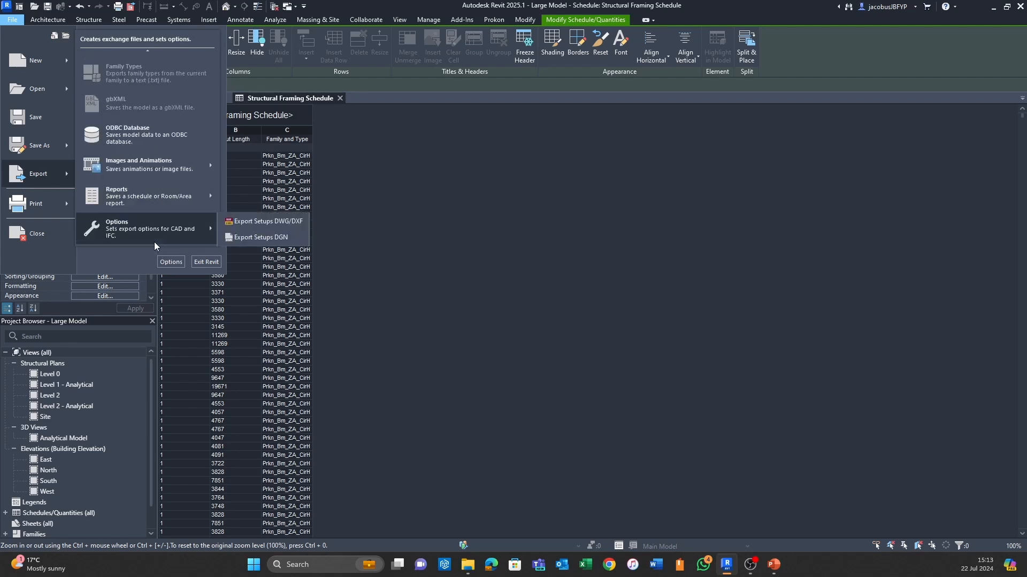
mouse_move(159, 185)
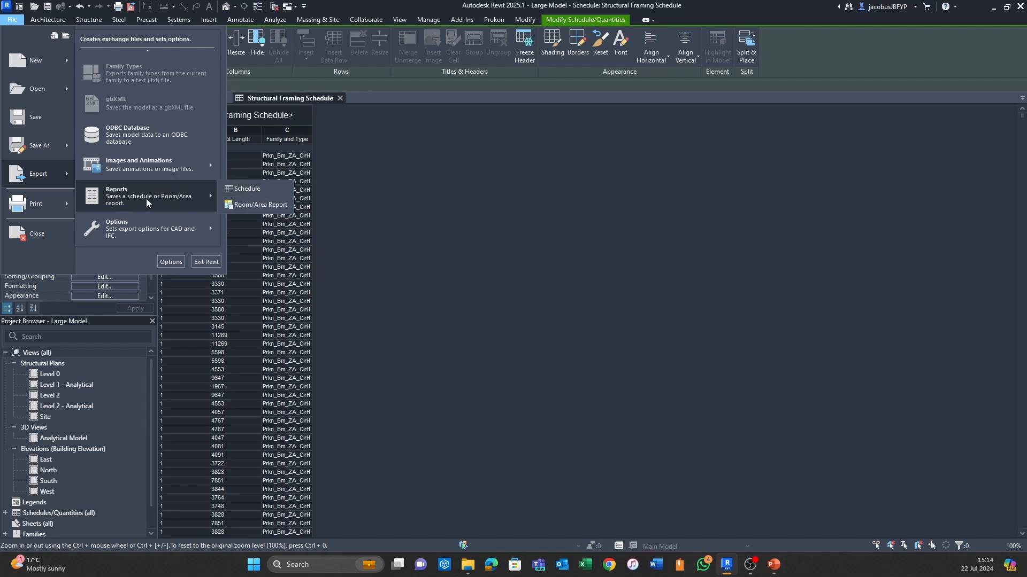
click(246, 191)
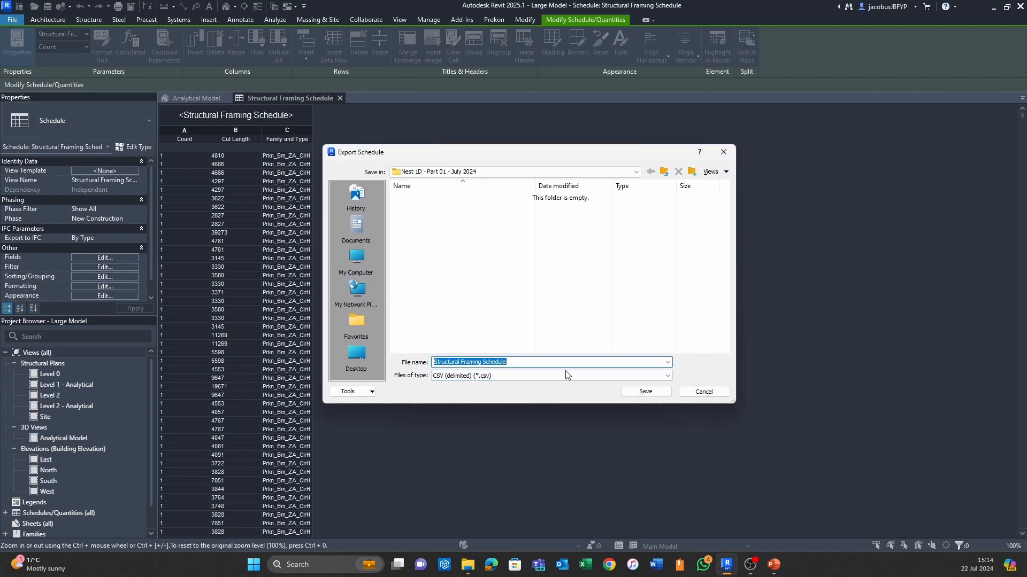
click(658, 392)
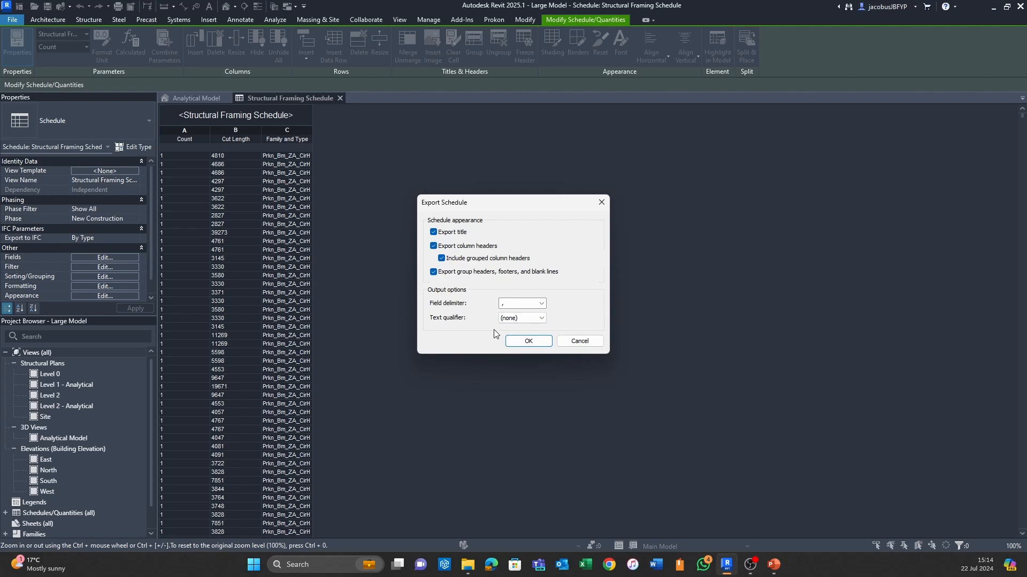
click(542, 345)
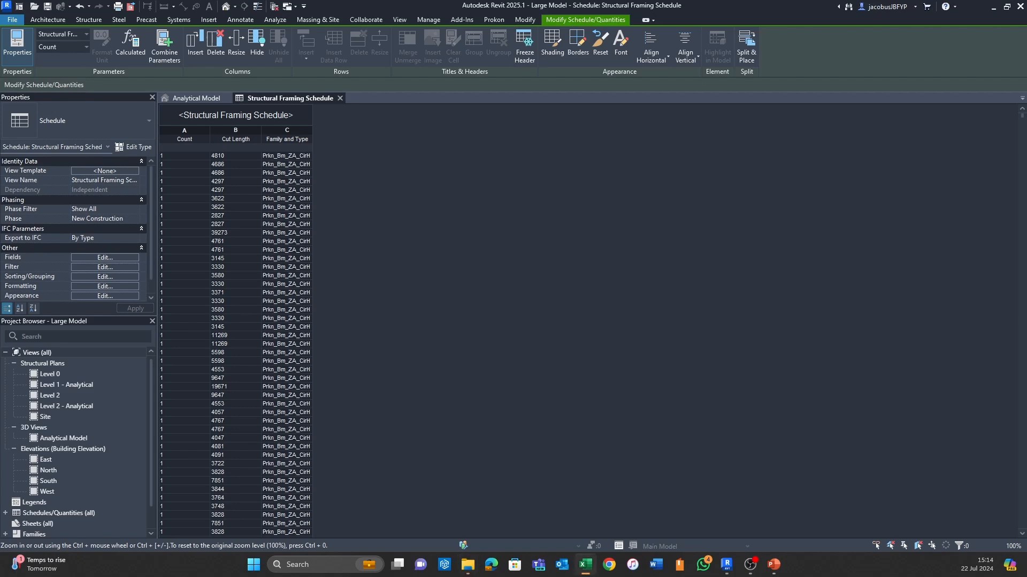
- Switch to the exported CSV in Excel and save it as an Excel Workbook named Structural Framing Schedule in the same folder
click(586, 565)
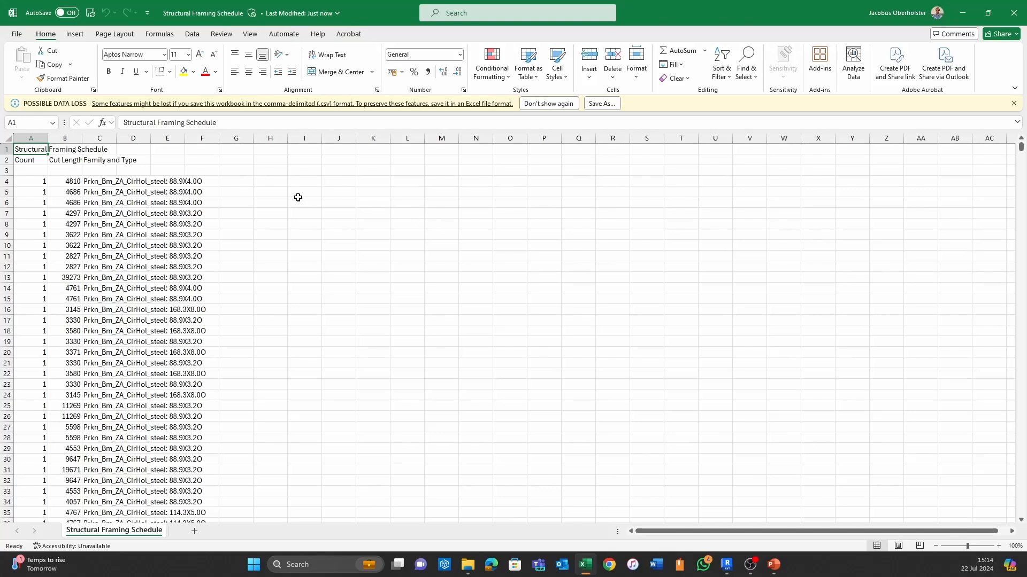
click(298, 199)
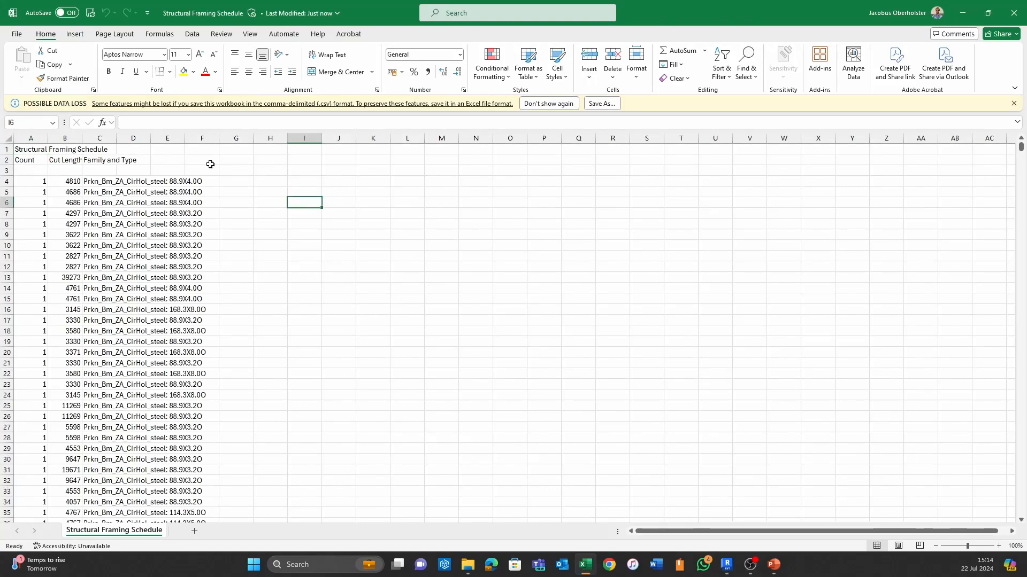
click(16, 34)
click(41, 198)
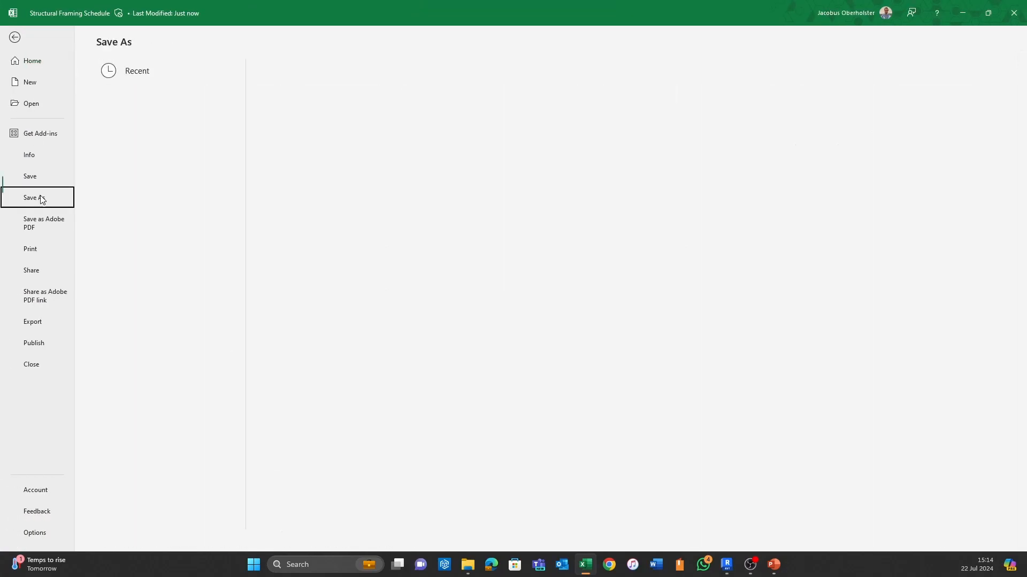
click(152, 256)
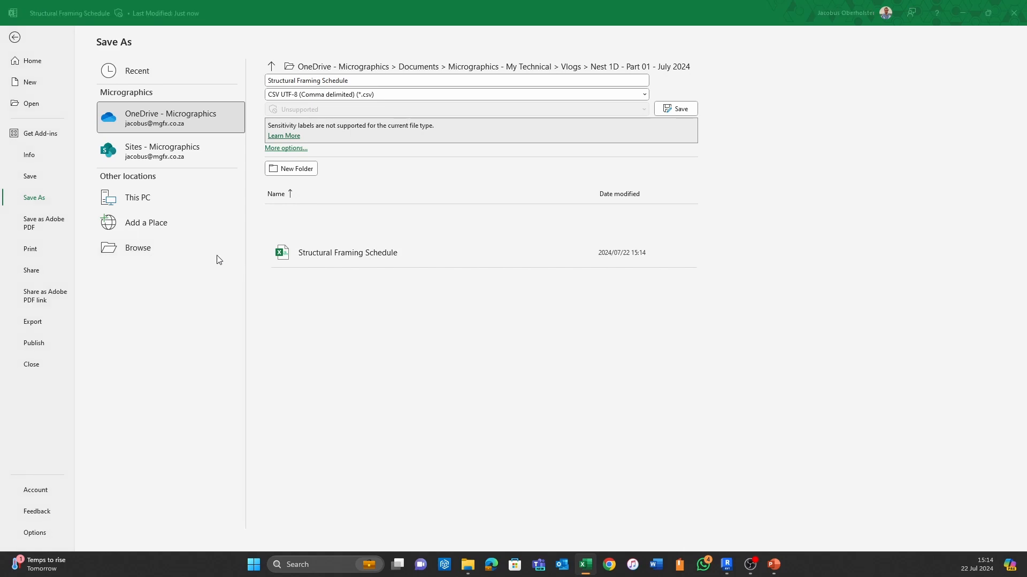
click(218, 228)
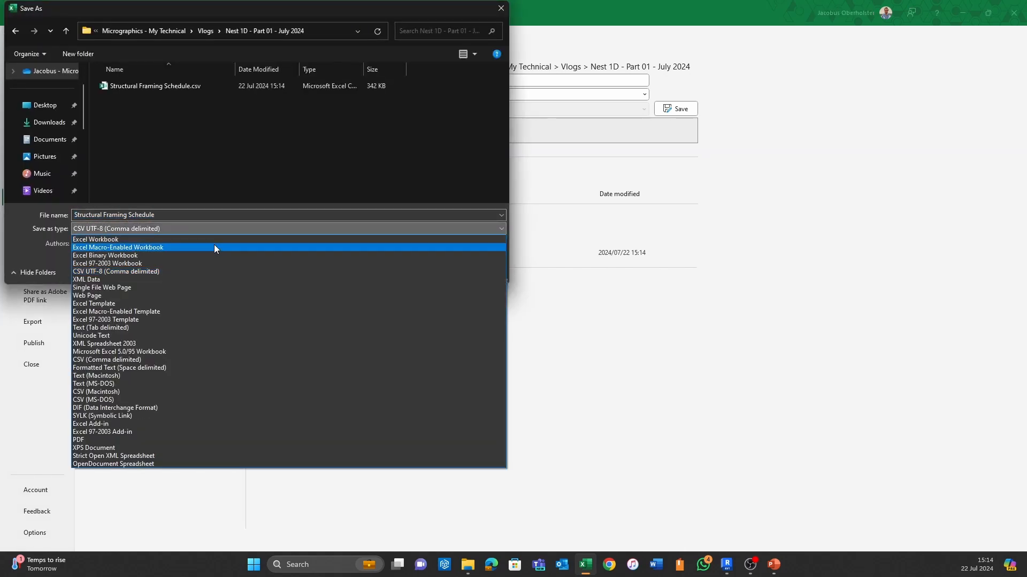
click(214, 248)
click(213, 228)
click(201, 239)
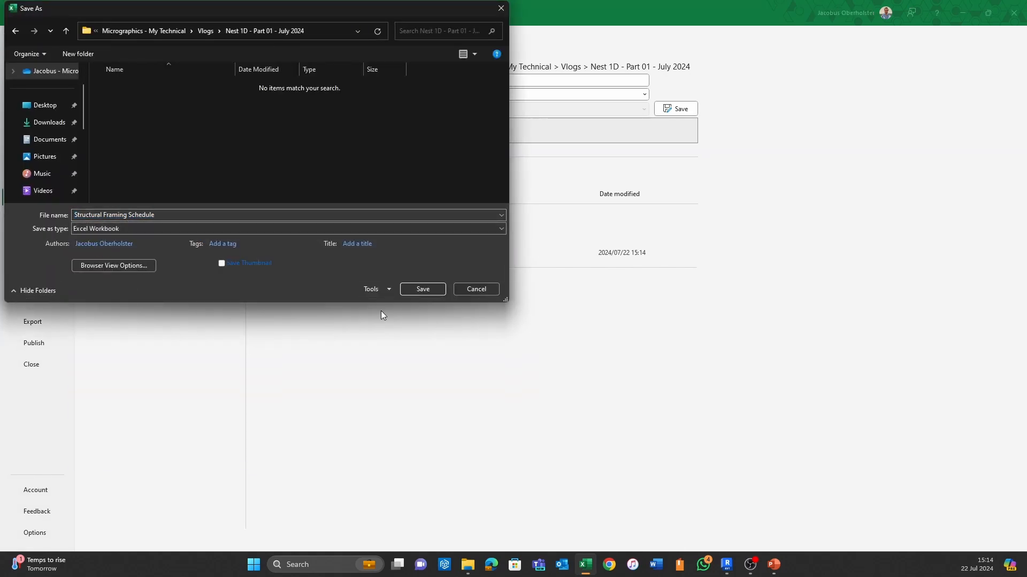
click(428, 296)
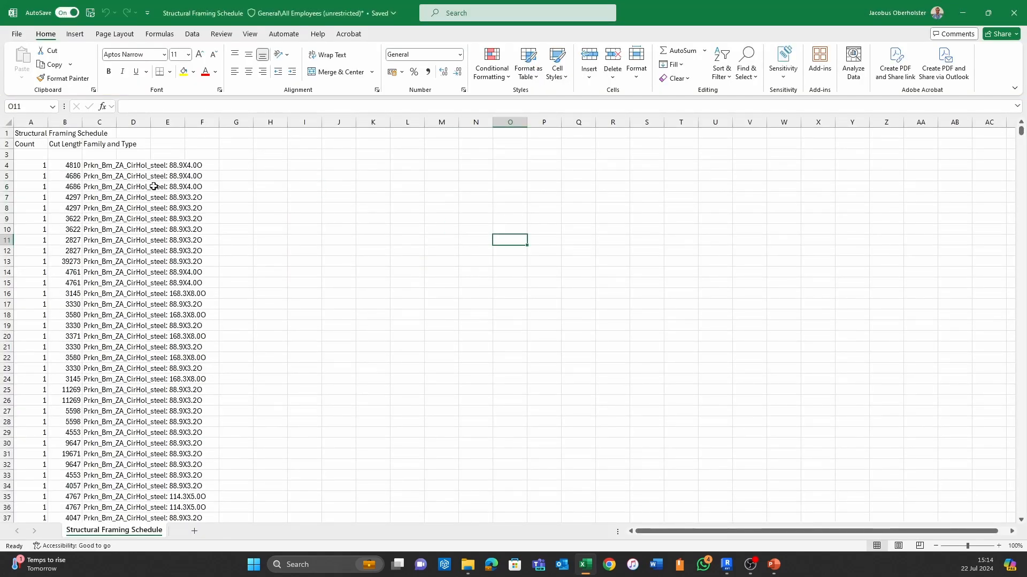
- Delete the Structural Framing Schedule title row above the column headers
click(101, 165)
click(348, 173)
click(65, 164)
click(340, 186)
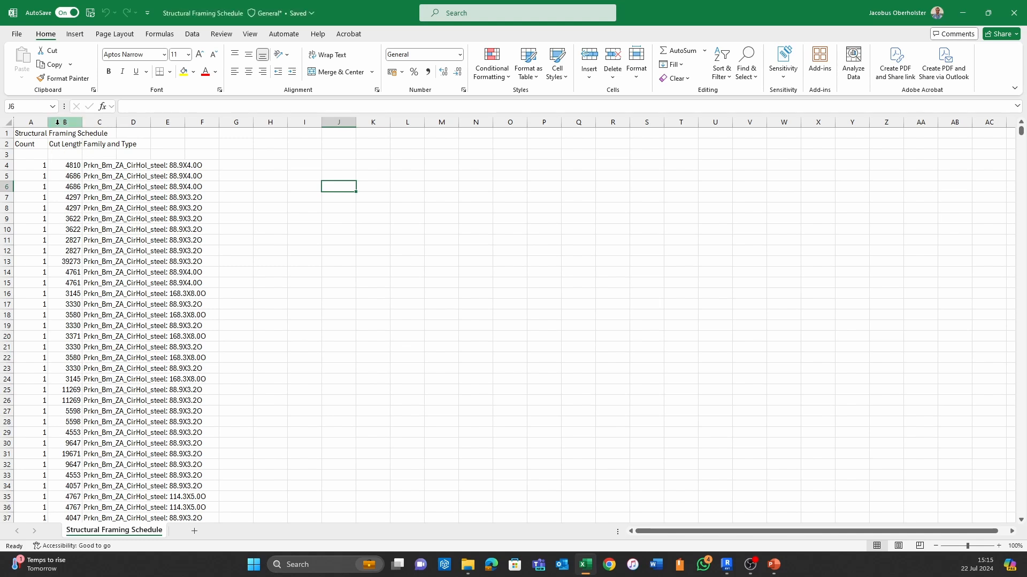
click(7, 133)
right_click(7, 133)
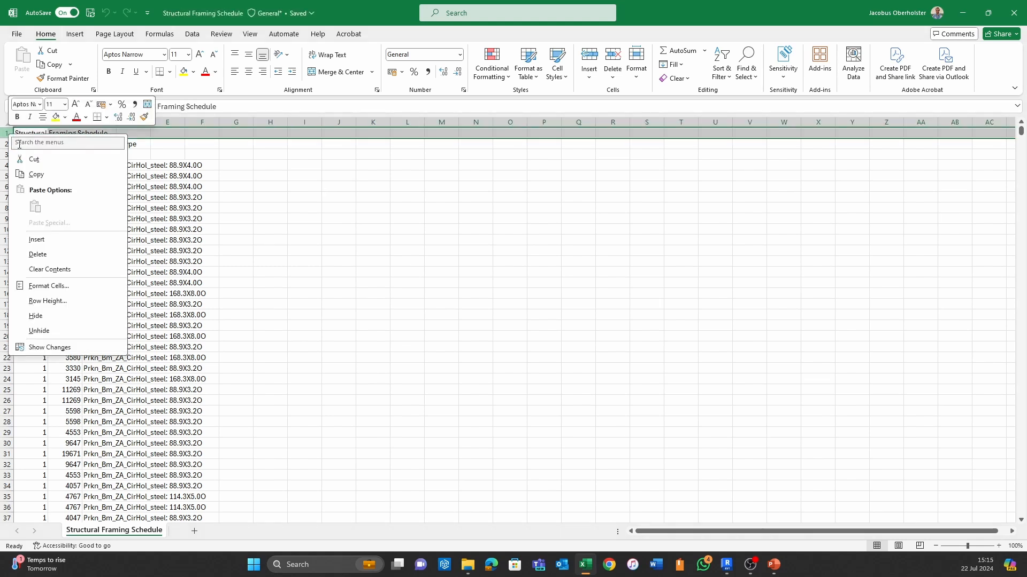
click(58, 257)
click(409, 239)
- Narrow the Count column and fit the Cut Length and Family and Type columns to their contents
drag(47, 122, 36, 122)
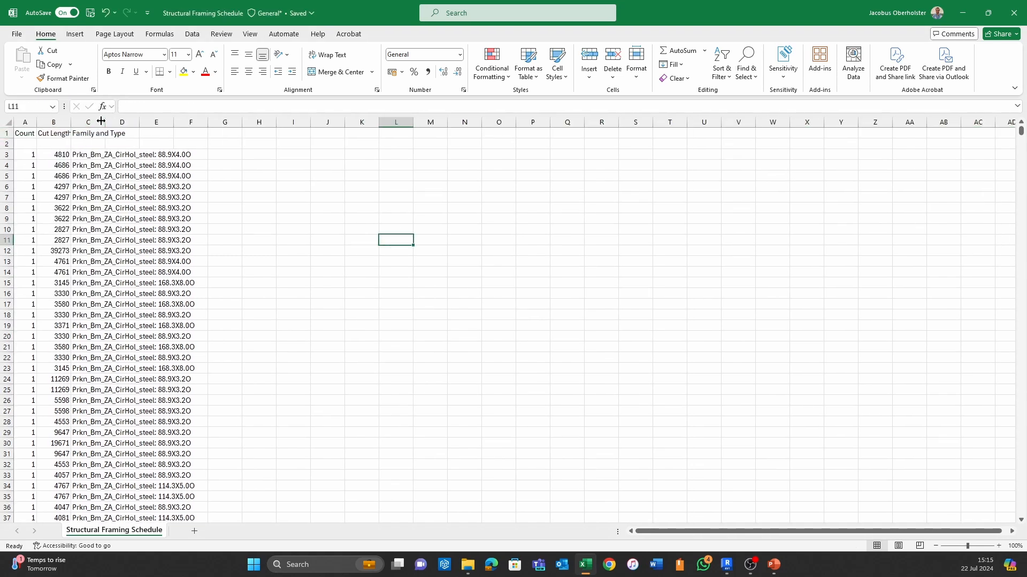
double_click(71, 122)
double_click(107, 122)
click(299, 175)
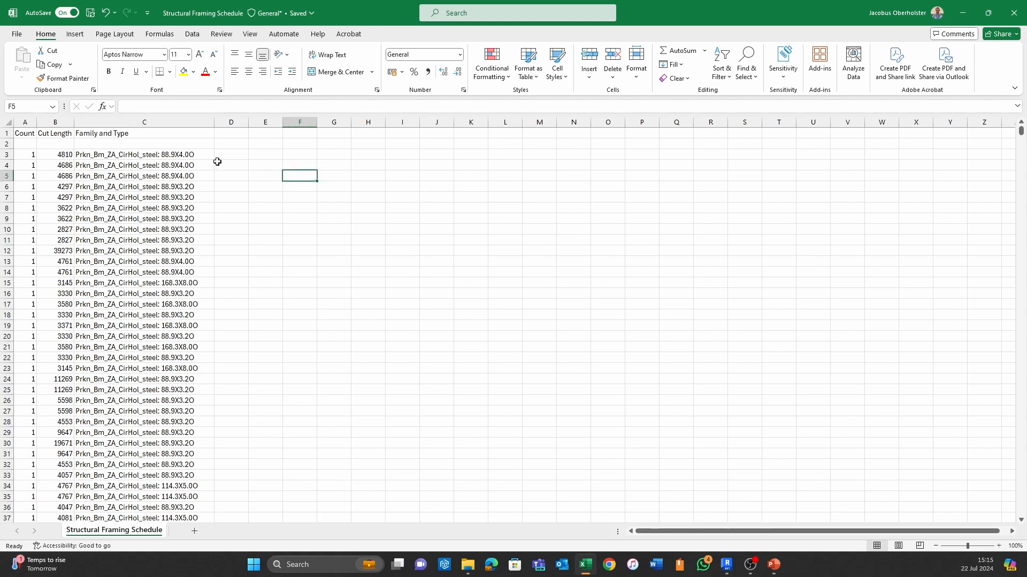
- Insert an empty column before the Count column
click(25, 120)
right_click(25, 116)
click(54, 220)
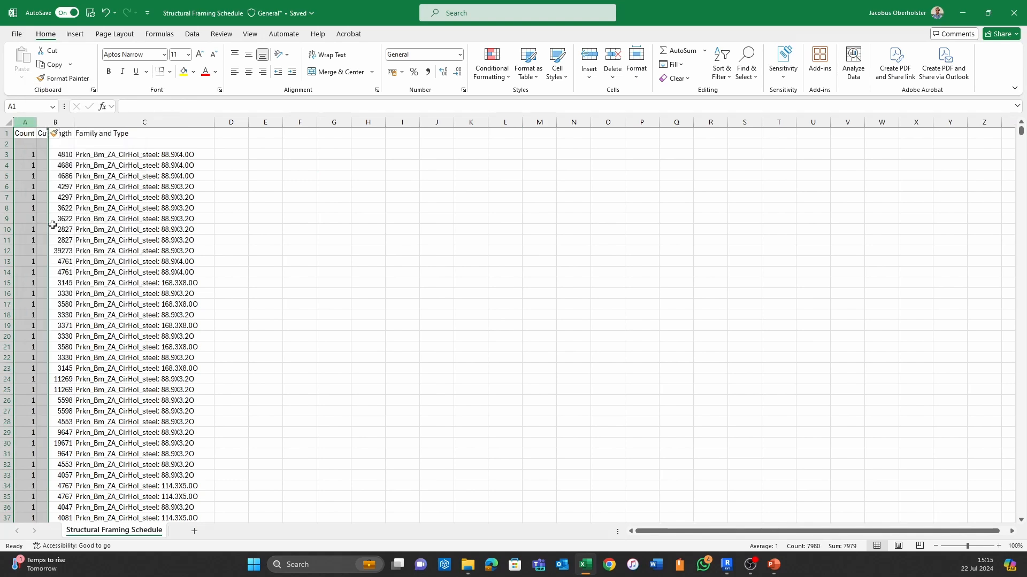
drag(569, 250, 592, 247)
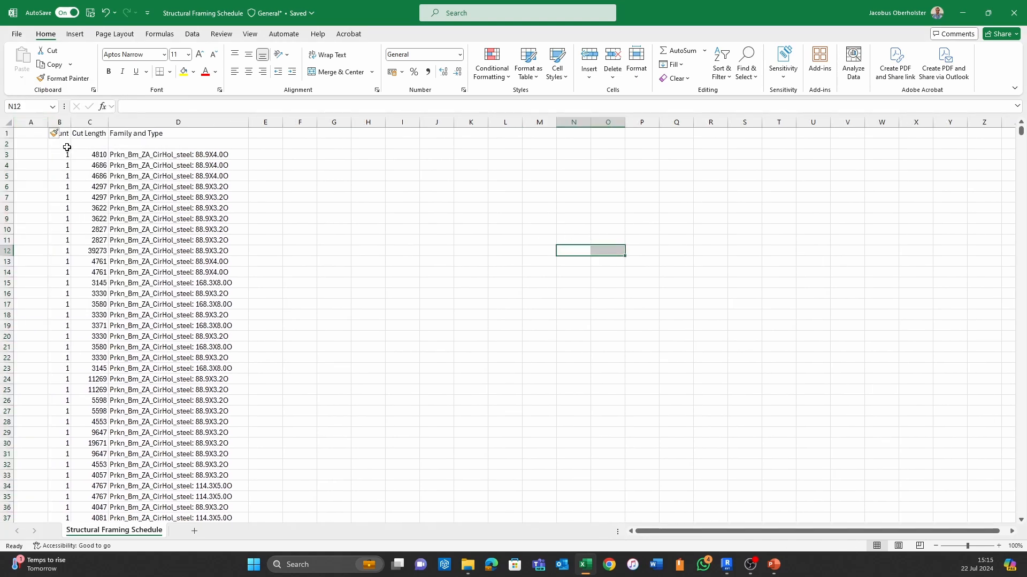
- Enter the header Part Number in cell A1 and fit column A to the text
click(33, 135)
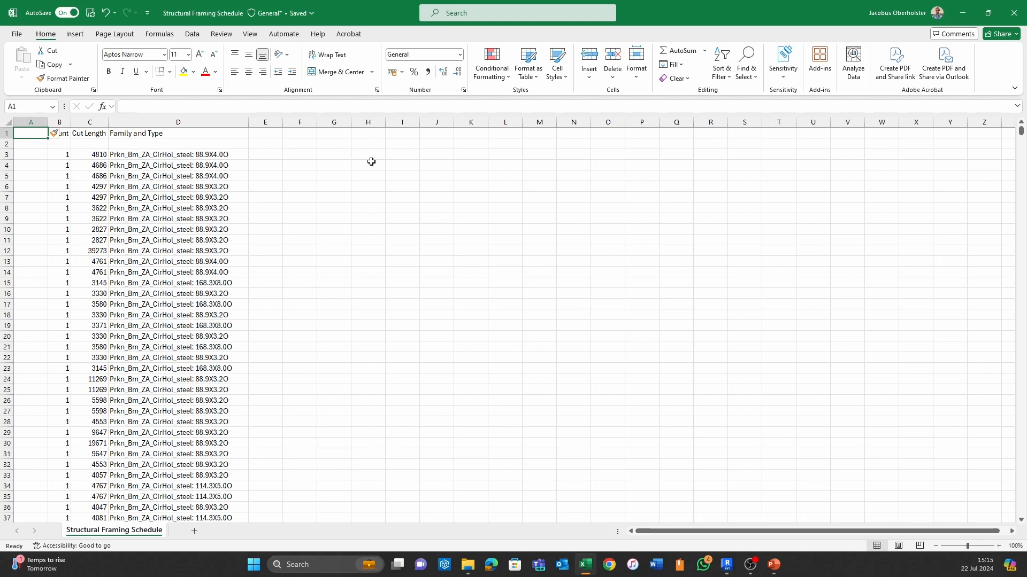
text(Part)
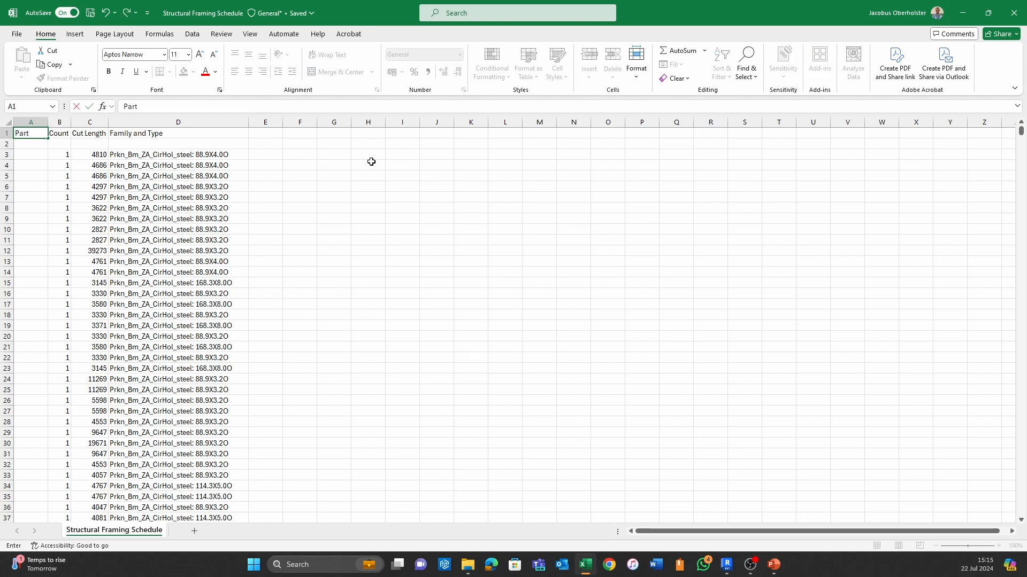
text( Number)
click(372, 162)
double_click(48, 122)
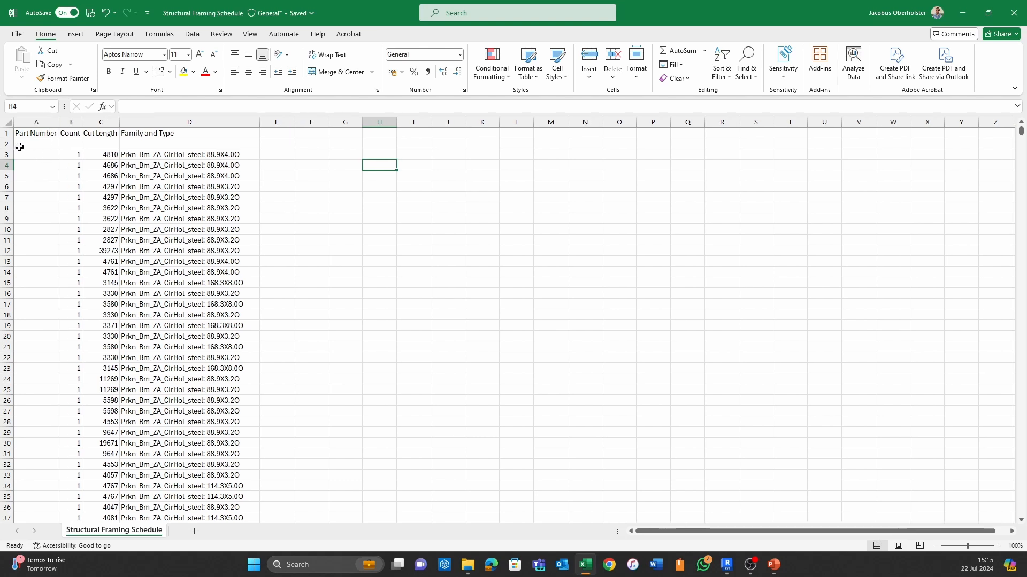
- Delete the empty row directly below the column headers
click(8, 144)
right_click(7, 144)
click(40, 263)
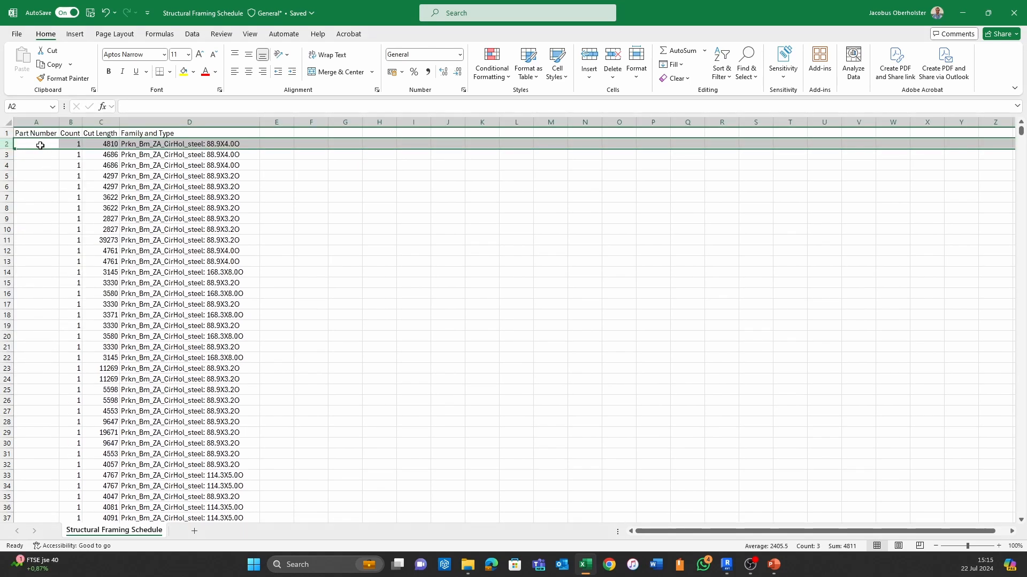
- Enter a formula in A2 that joins D2 and C2 with spaces between them, and fit column A to its contents
click(40, 145)
text(=)
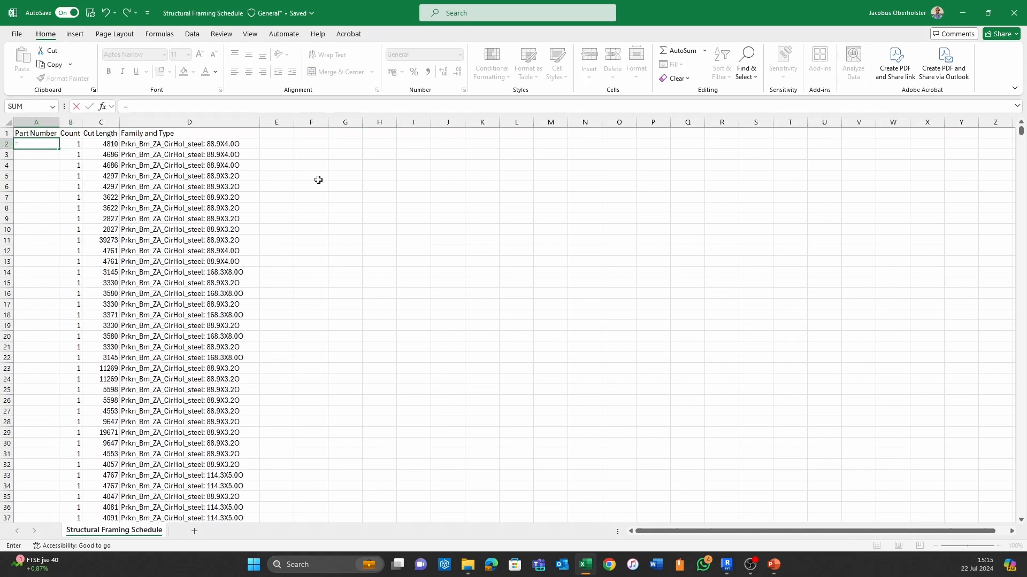
click(147, 146)
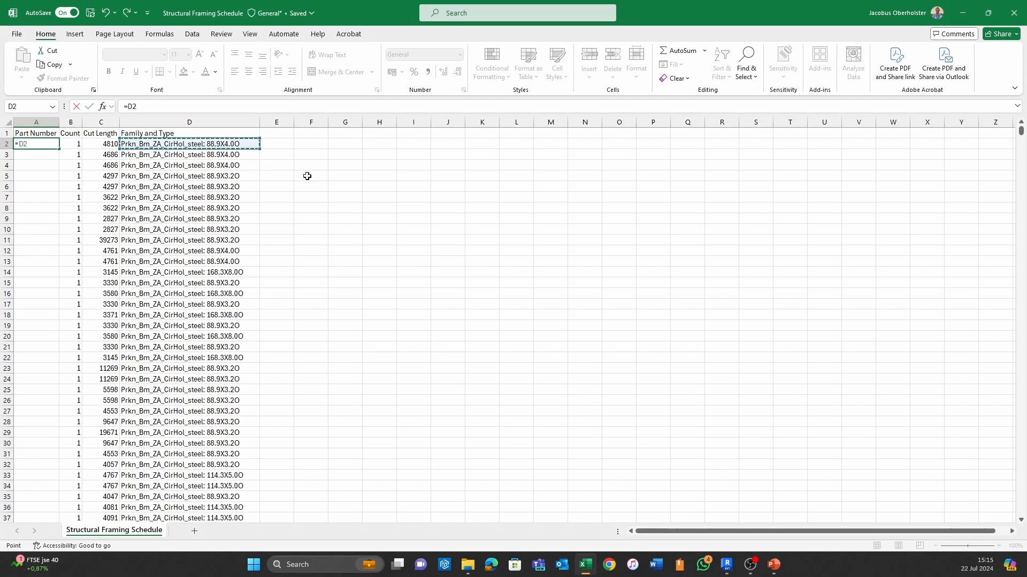
text(")
text(2:)
key(BackSpace)
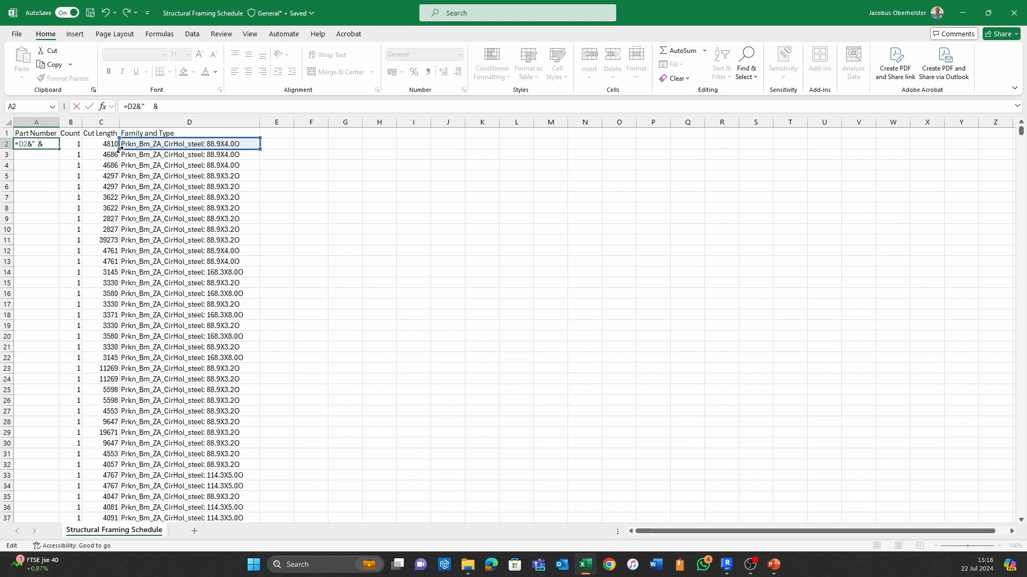
click(91, 143)
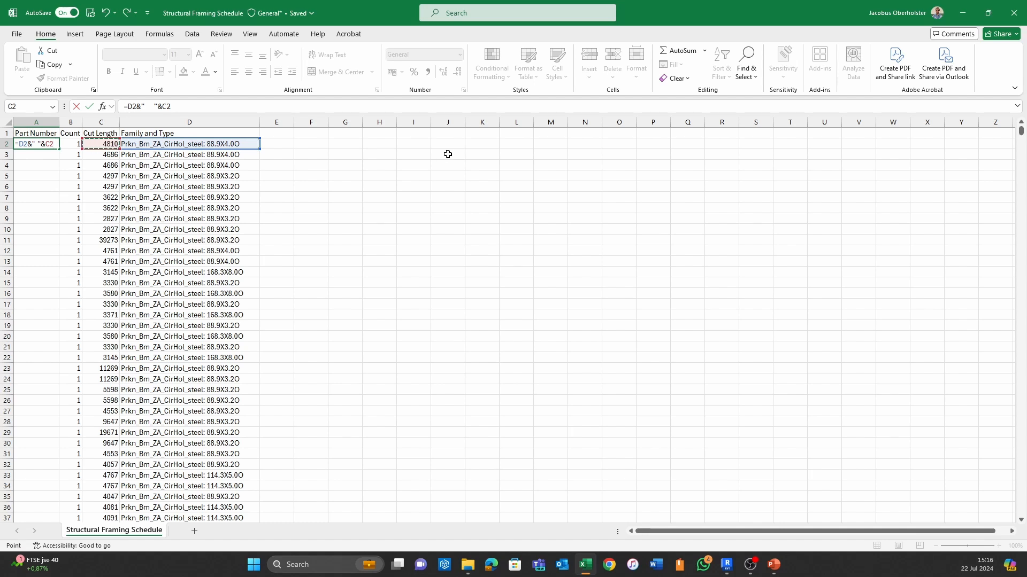
key(Return)
click(422, 210)
double_click(60, 122)
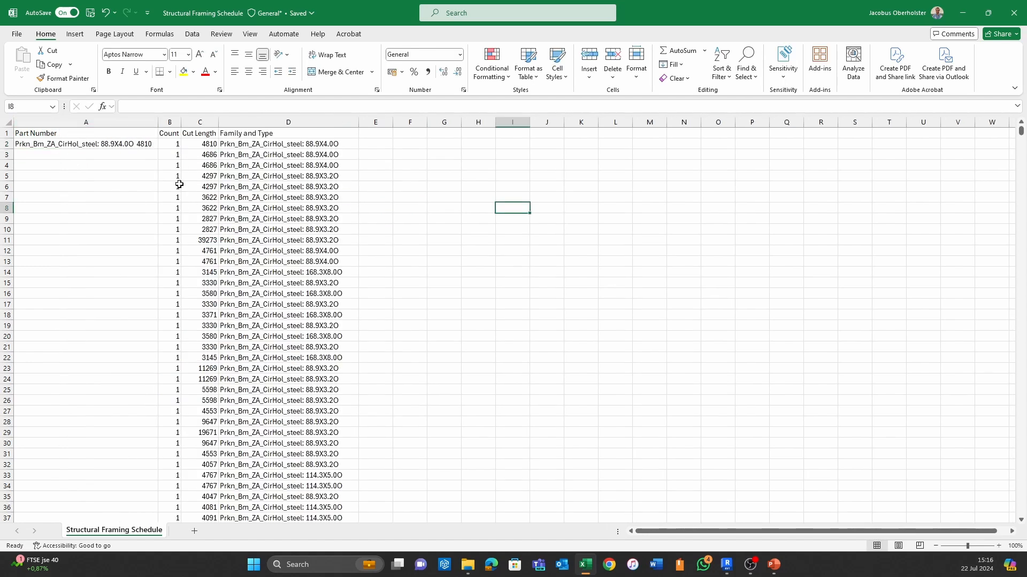
- Fill the A2 part number formula down to the last data row
click(129, 143)
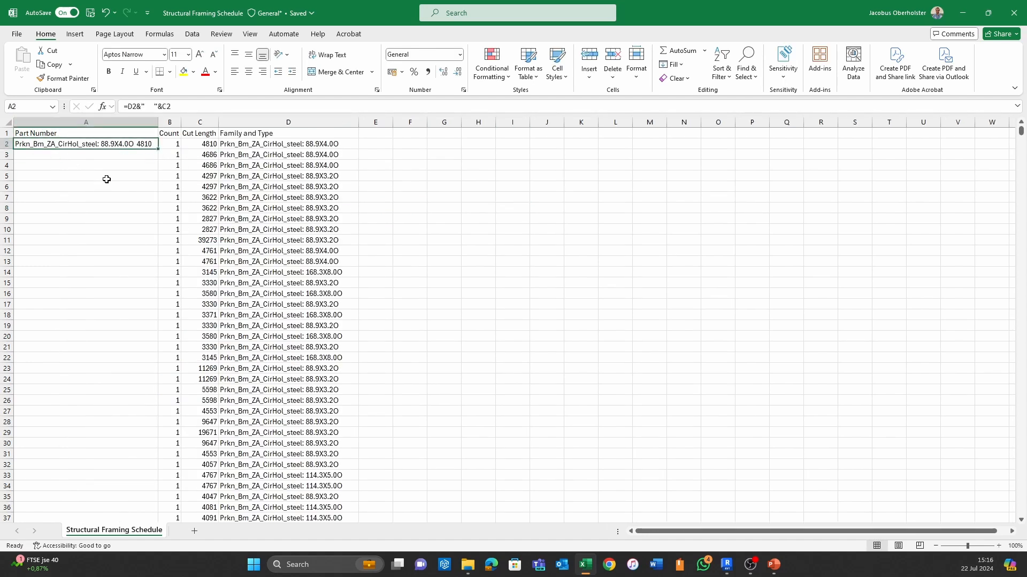
double_click(155, 150)
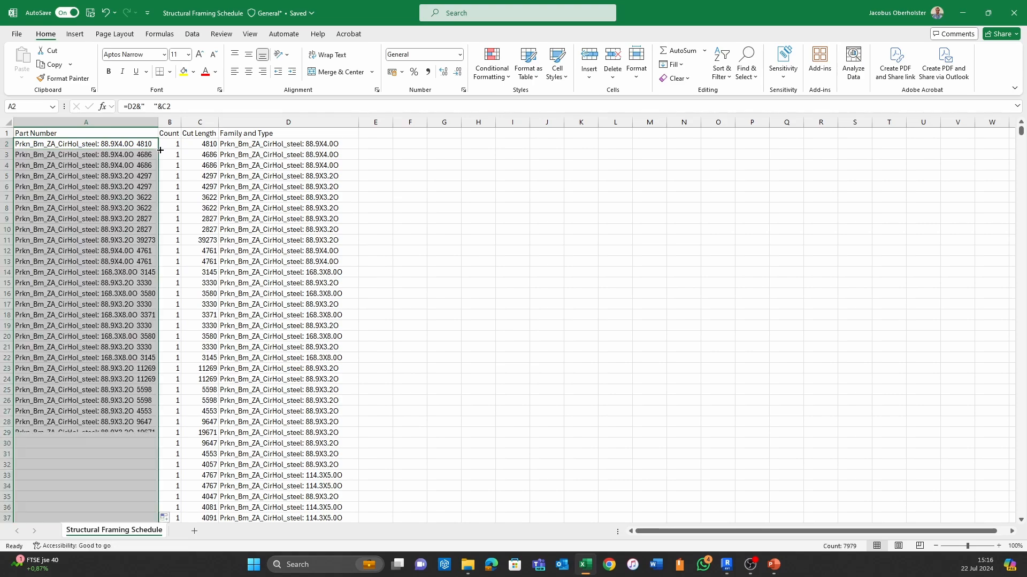
click(422, 196)
- Check the part numbers at the end of the list and fit the Part Number column to its longest entries
scroll(371, 250, down, 5)
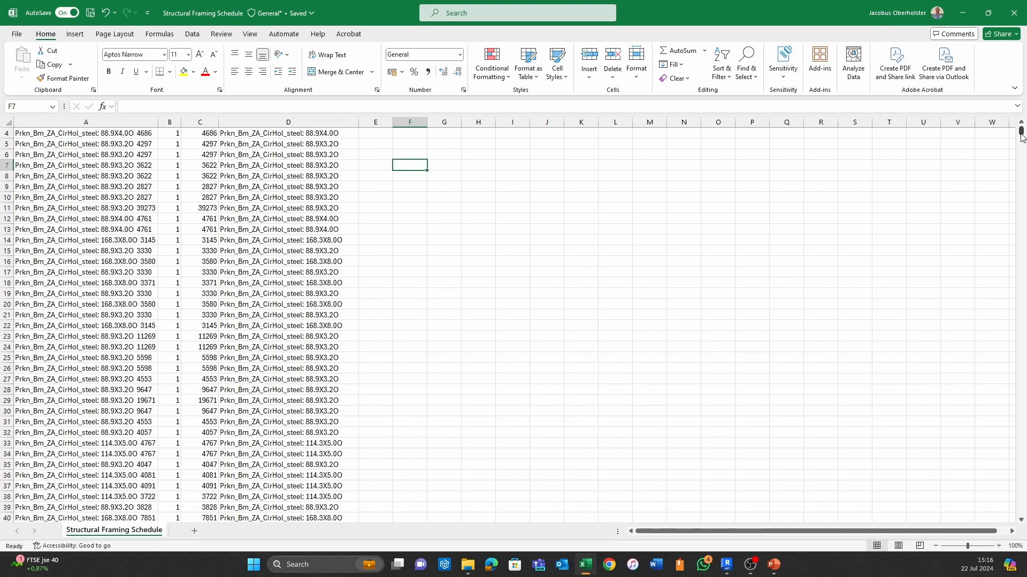
drag(1021, 139, 970, 523)
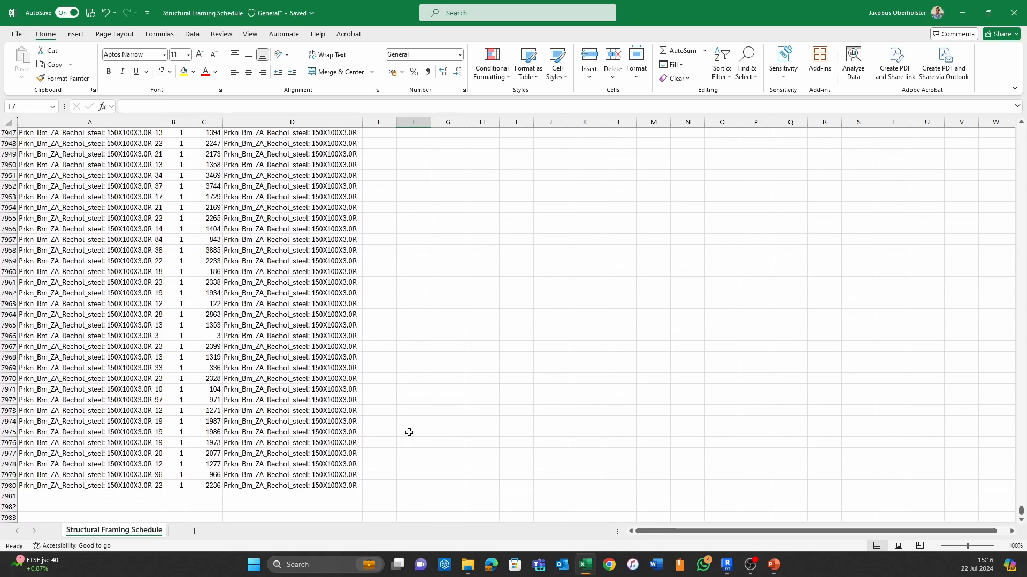
double_click(162, 122)
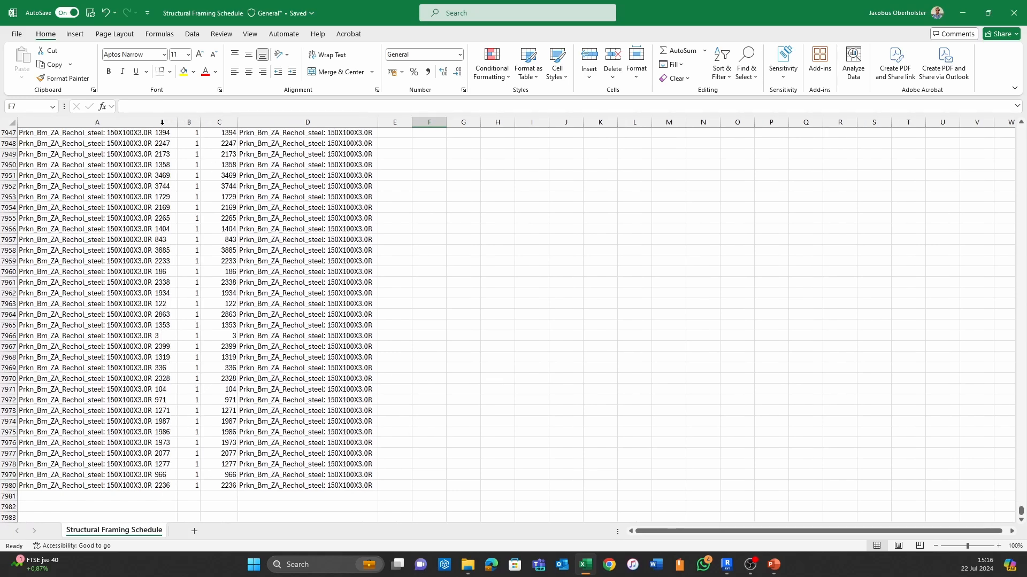
scroll(171, 393, up, 11)
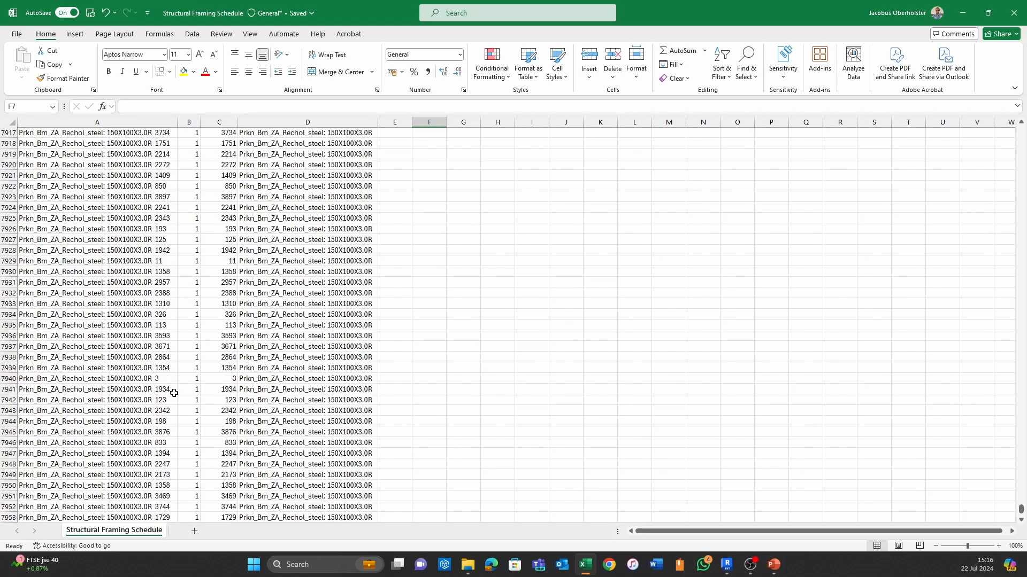
- Review the filled part numbers against the cut lengths and family types, from the end of the list back to the header row
scroll(380, 219, up, 4)
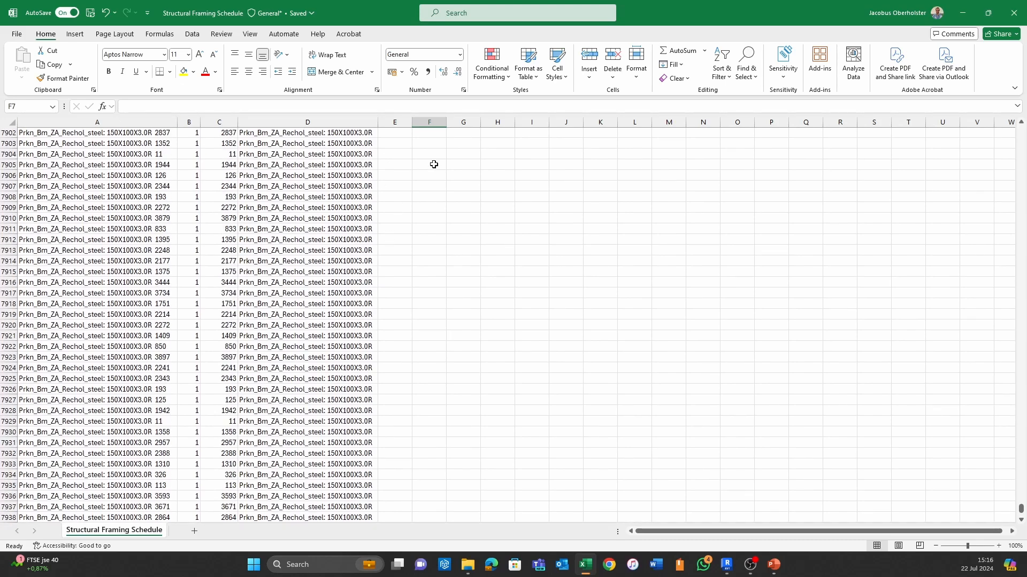
scroll(224, 212, up, 6)
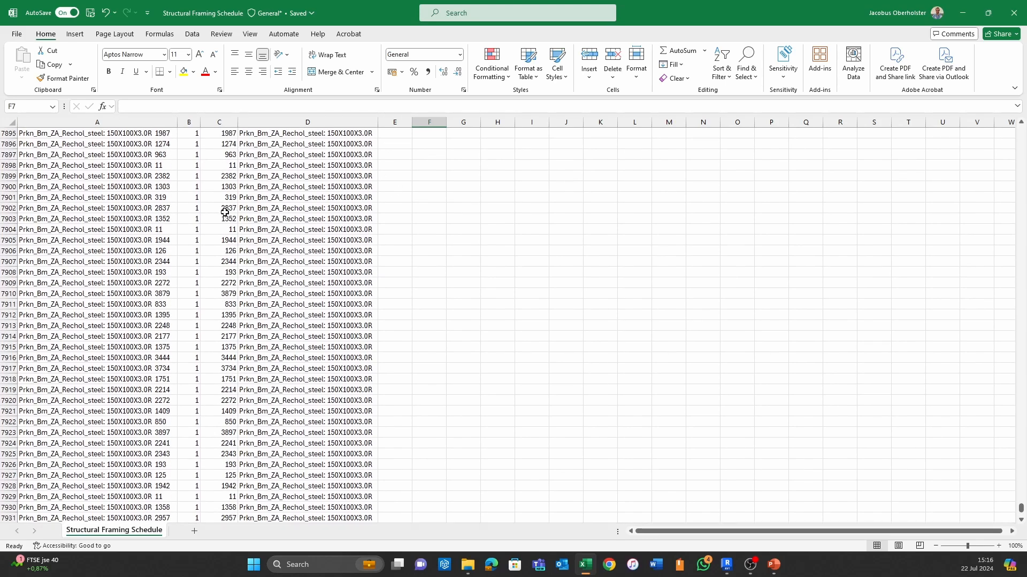
scroll(226, 212, up, 16)
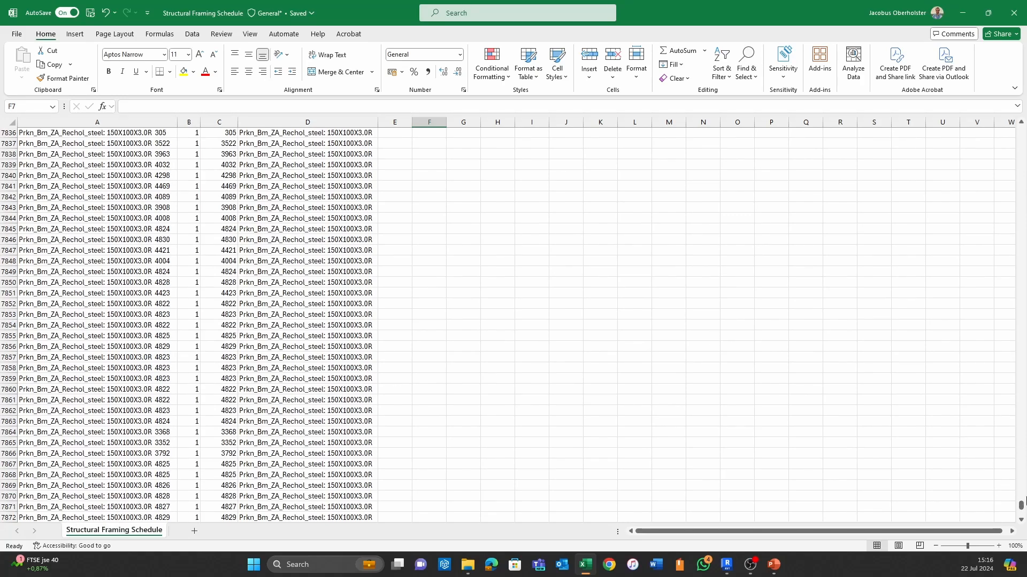
drag(1021, 506, 989, 131)
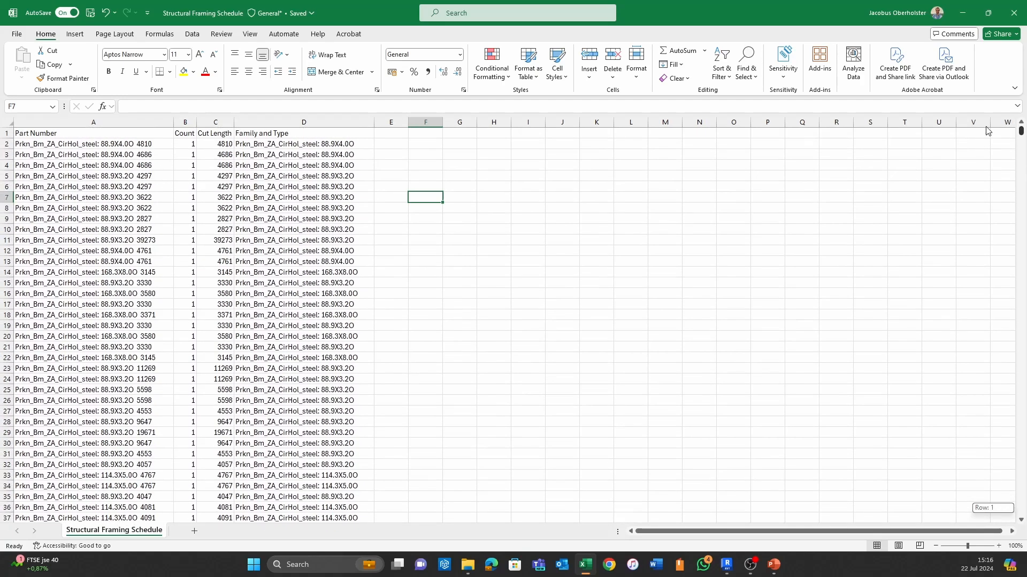
click(701, 208)
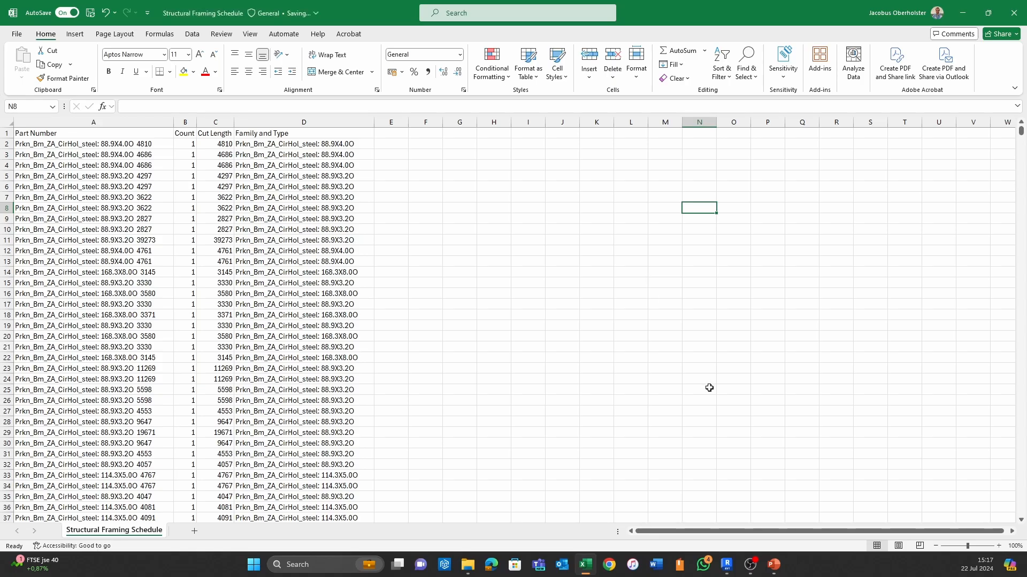
click(751, 568)
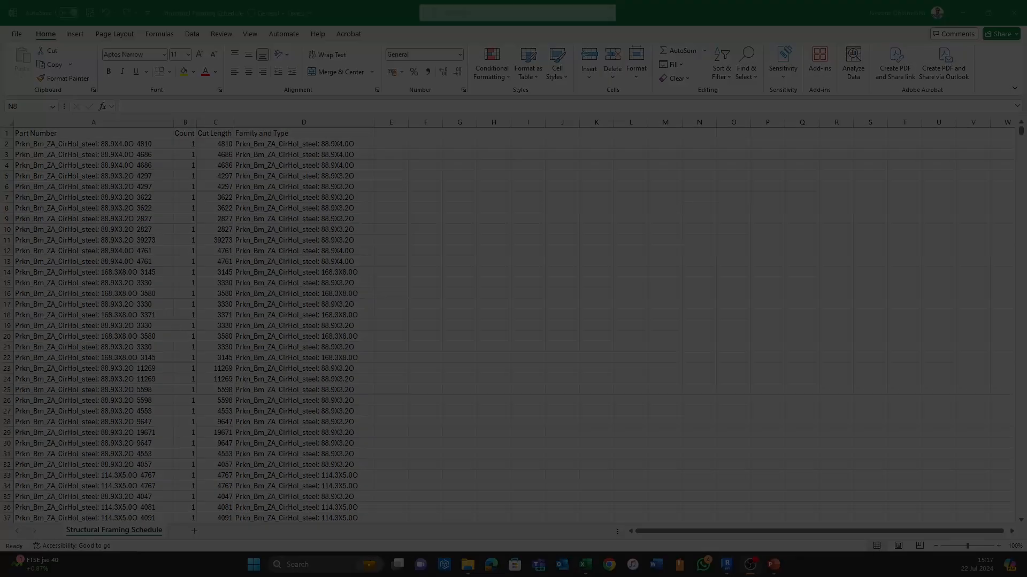